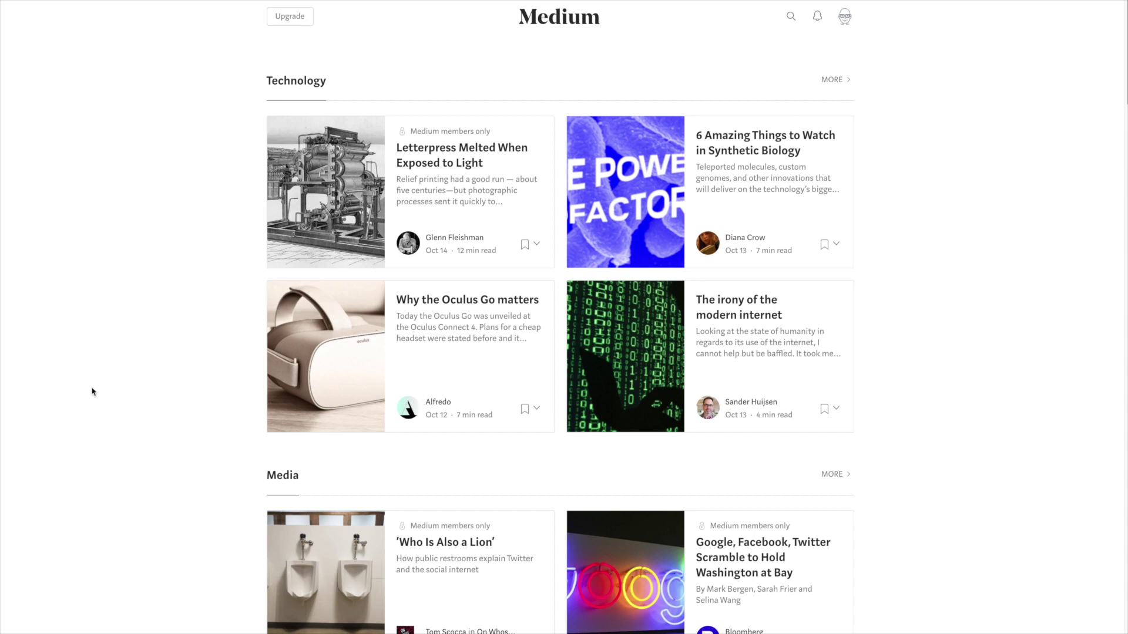
Navigate from the Medium home feed to the profile page listing the story
drag(93, 390, 559, 29)
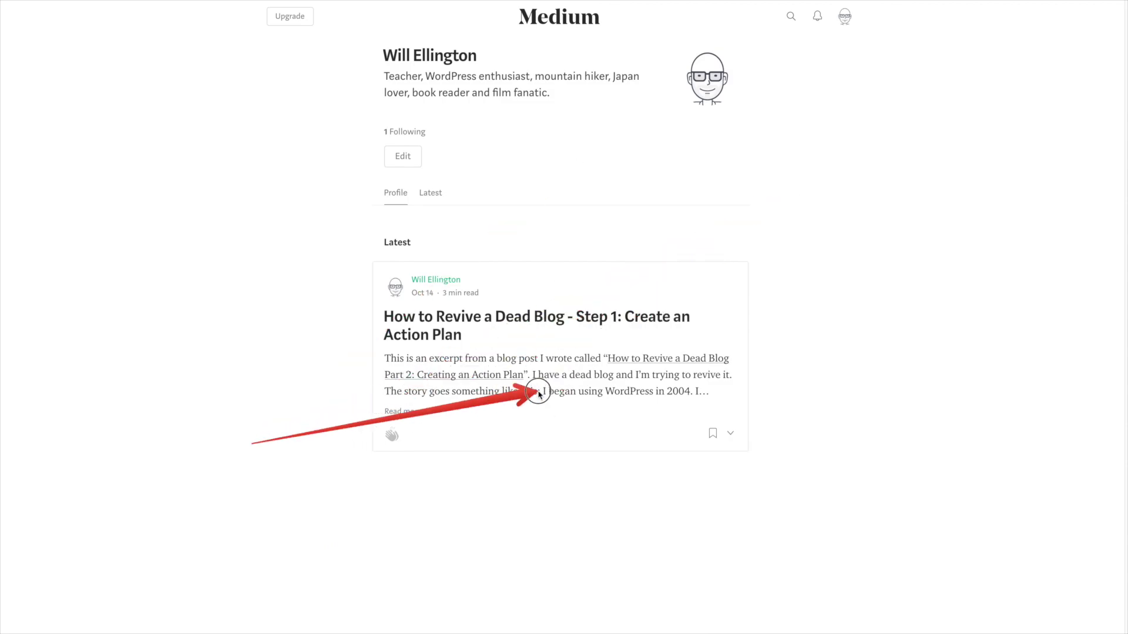
Open the full 'How to Revive a Dead Blog - Step 1' story from the profile page
click(540, 322)
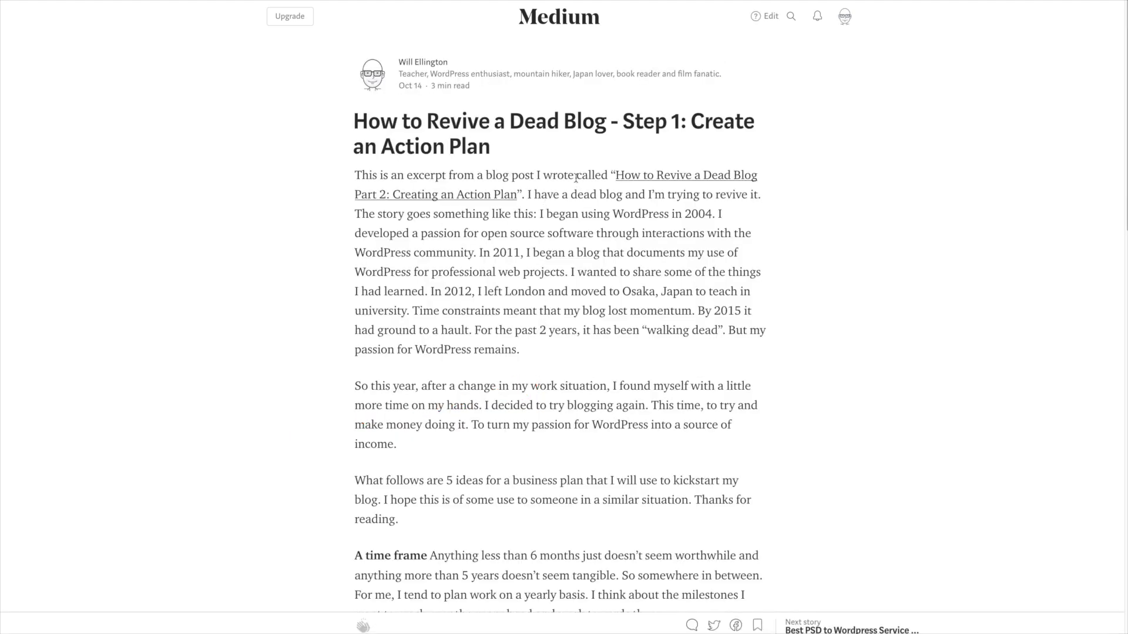
scroll(576, 178, down, 4)
scroll(578, 199, down, 2)
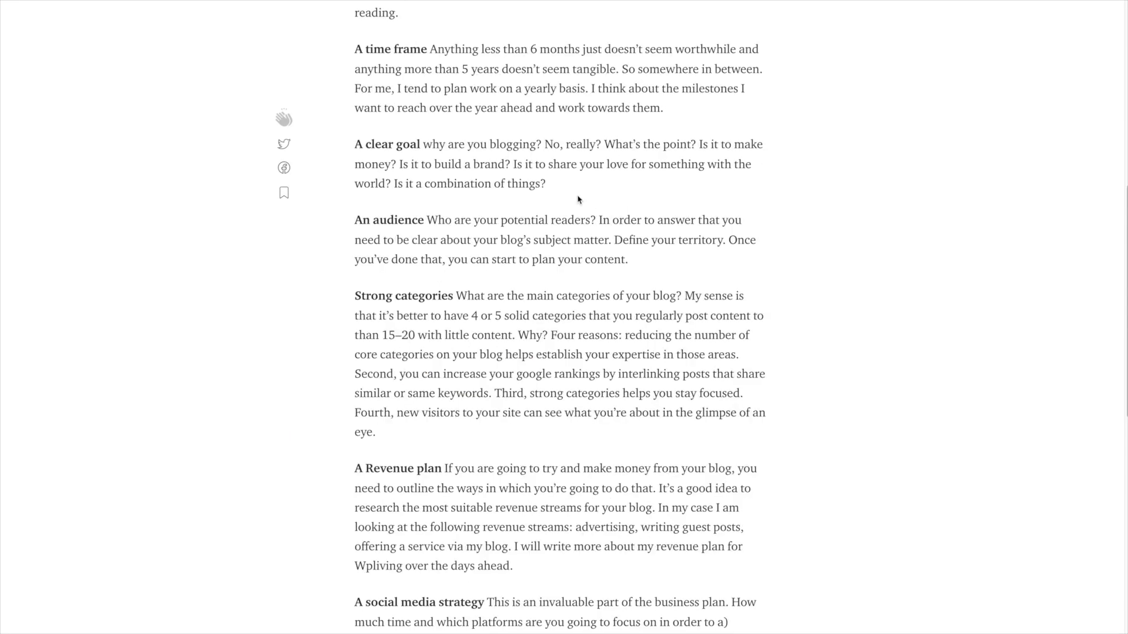
scroll(579, 200, down, 3)
scroll(577, 200, down, 3)
scroll(577, 201, up, 5)
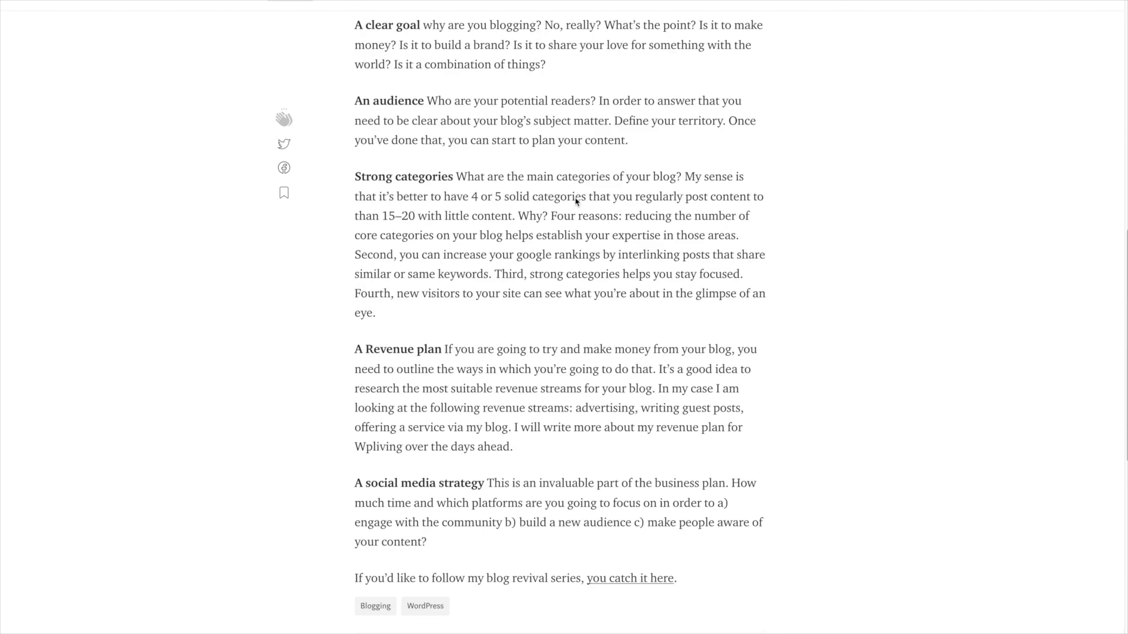
scroll(576, 201, up, 7)
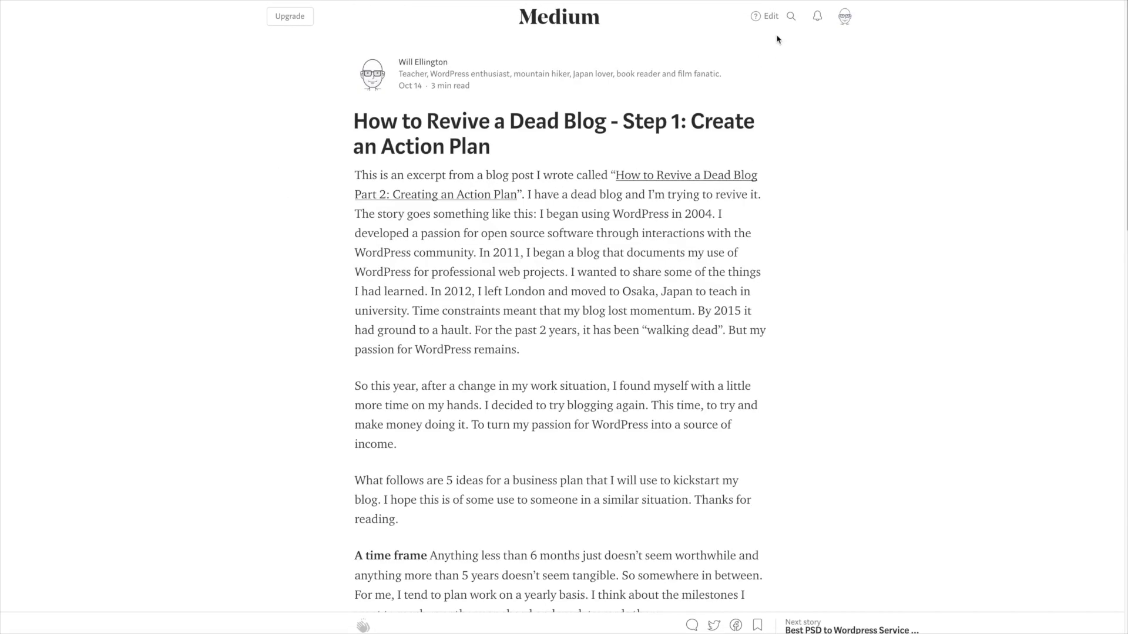
Enter edit mode on the story and explore the caret and media-insert options in the first paragraph
click(767, 18)
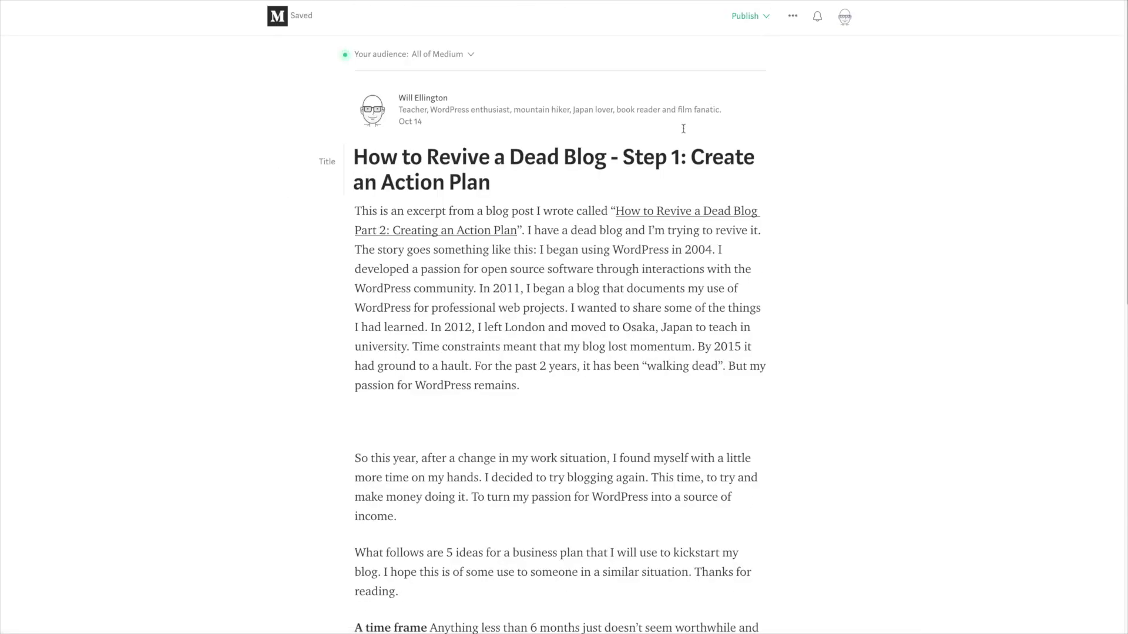
click(392, 269)
click(368, 339)
click(447, 421)
click(330, 424)
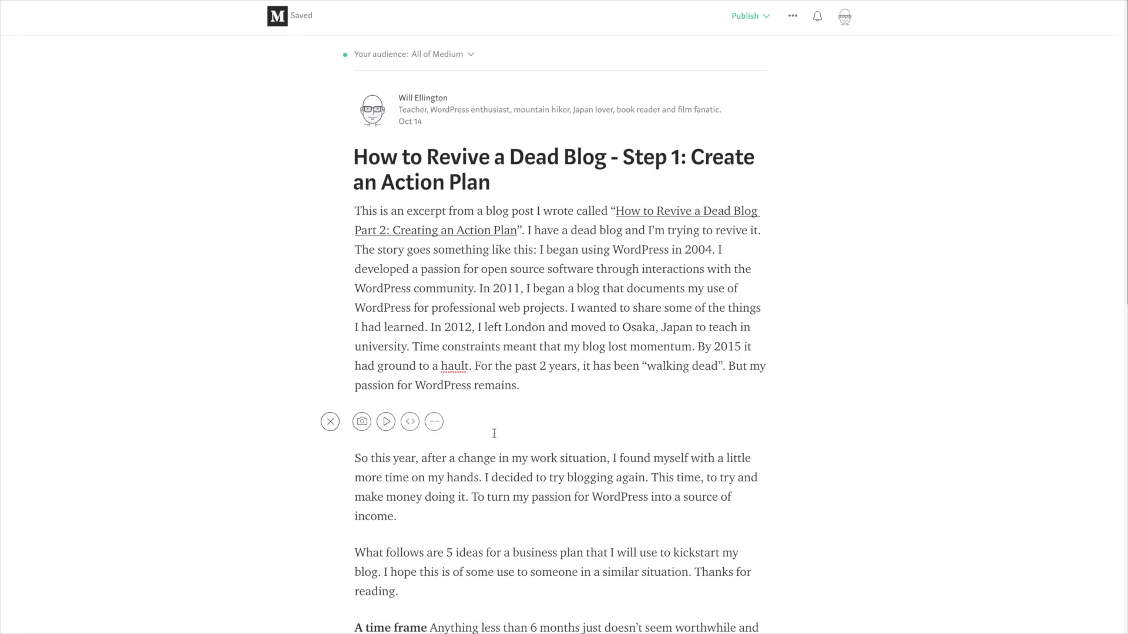
Make the passage from 'passion' to 'web' in the first paragraph bold
drag(421, 269, 517, 306)
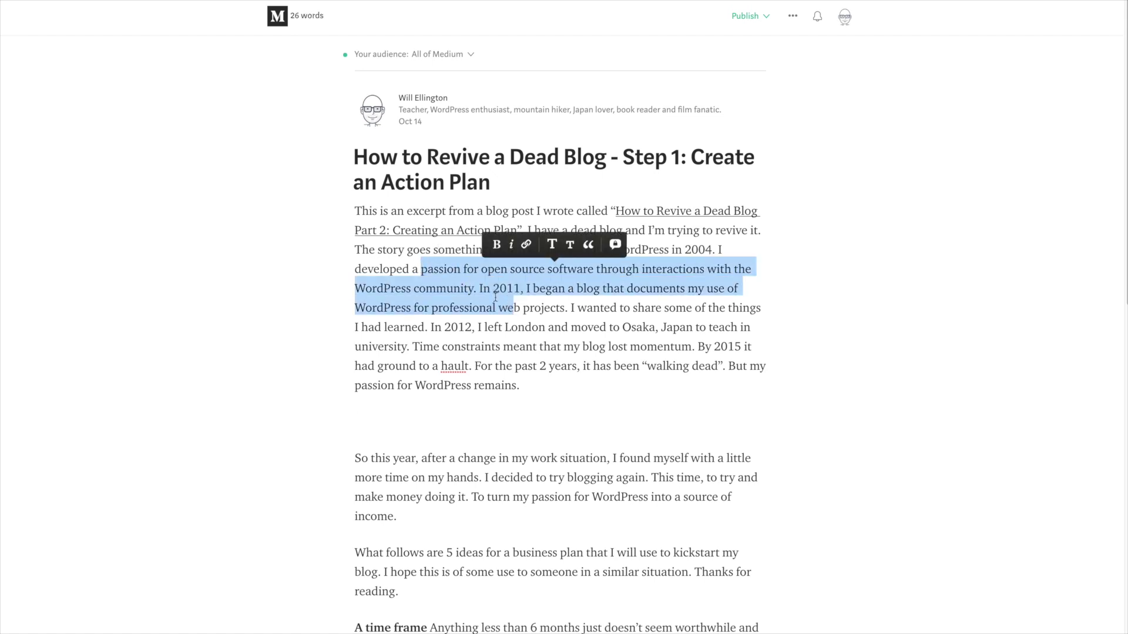
click(496, 244)
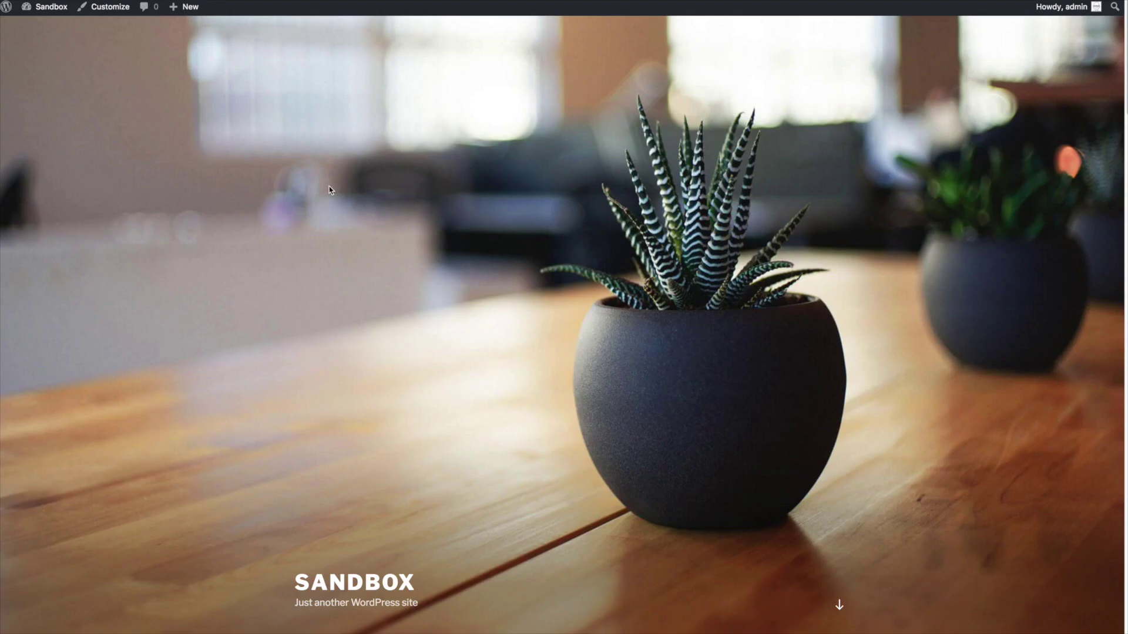
scroll(474, 155, down, 4)
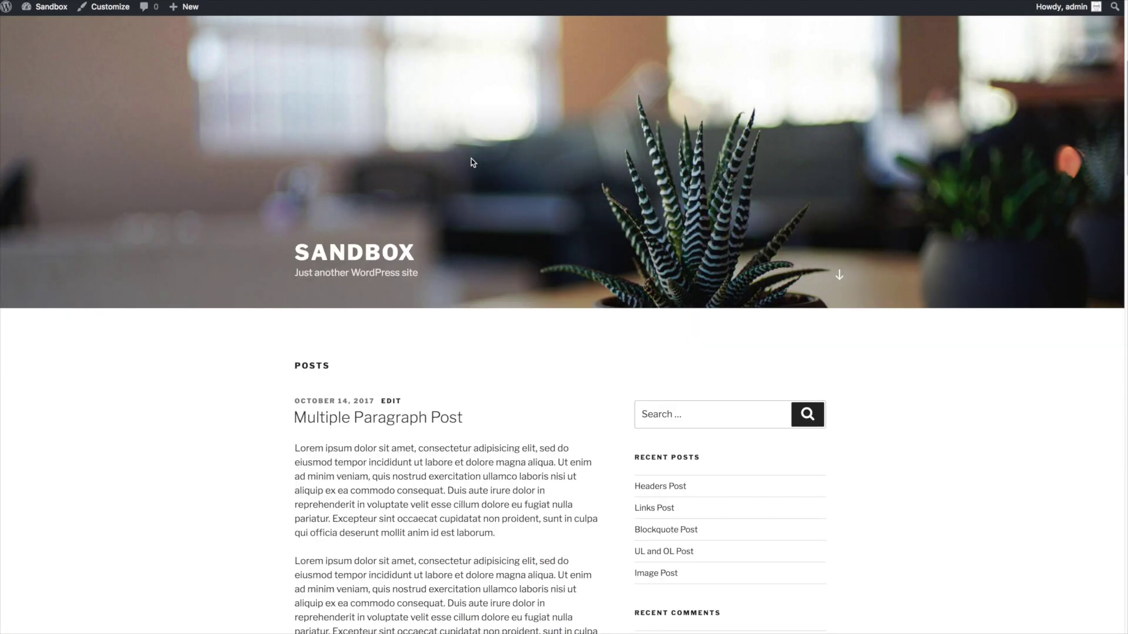
scroll(471, 158, up, 4)
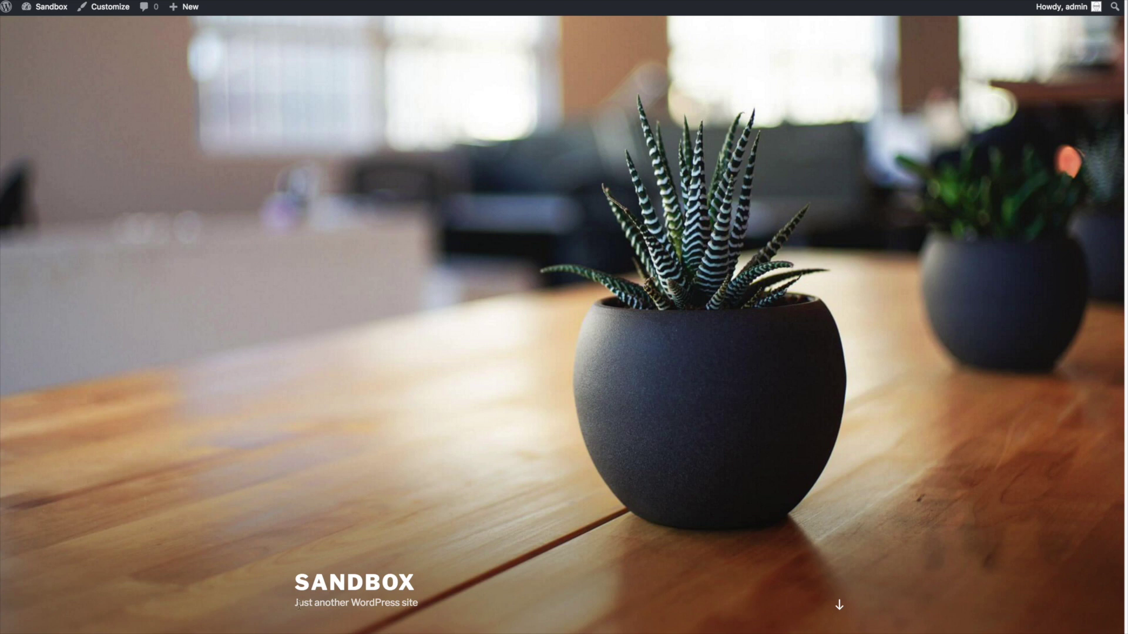
scroll(253, 220, down, 5)
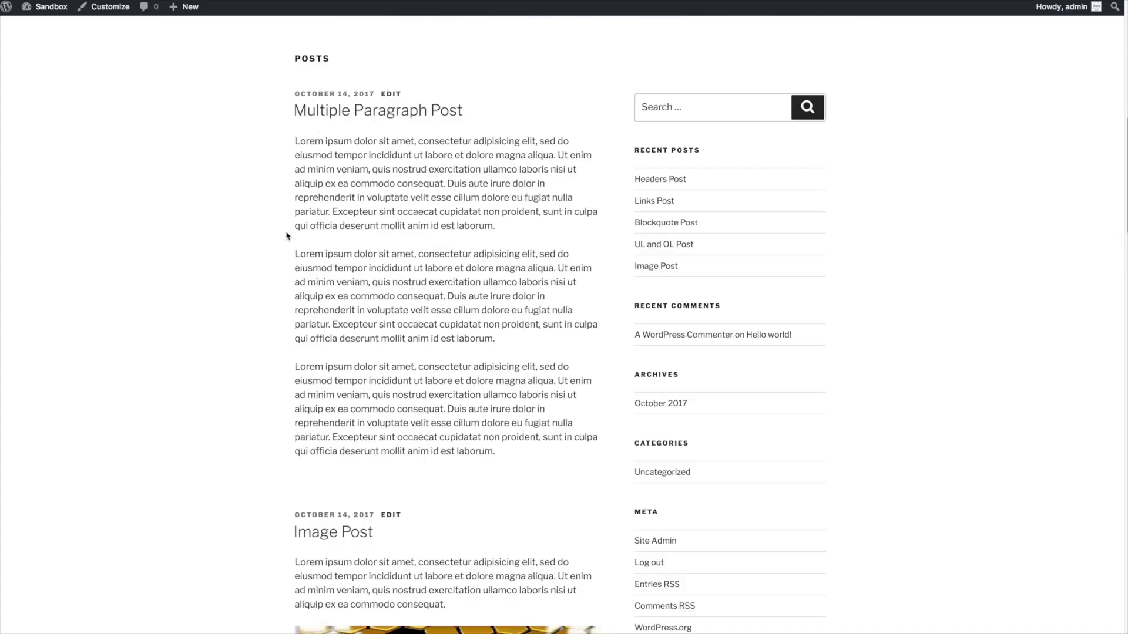
scroll(287, 235, up, 2)
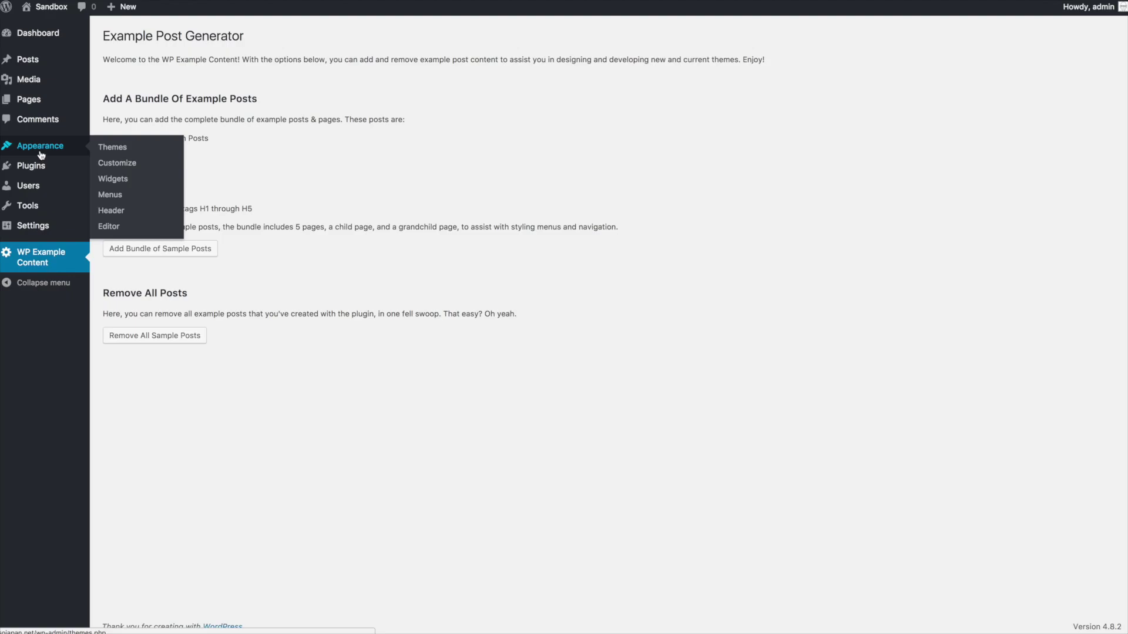
Find the Integer theme under Add New themes, install it and activate it
click(40, 154)
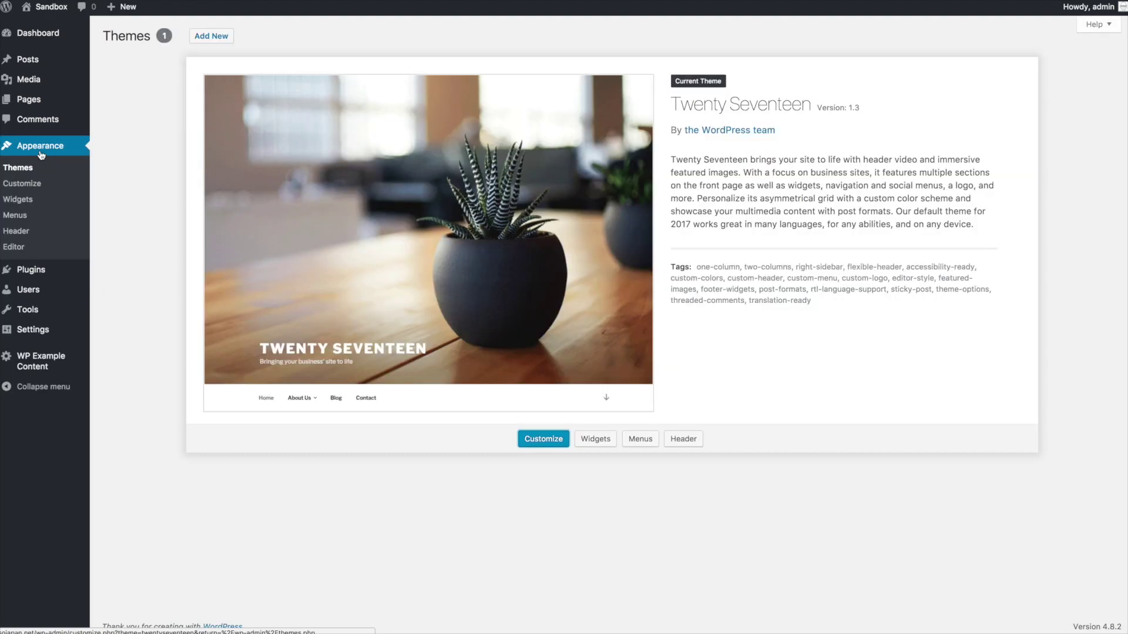
click(218, 37)
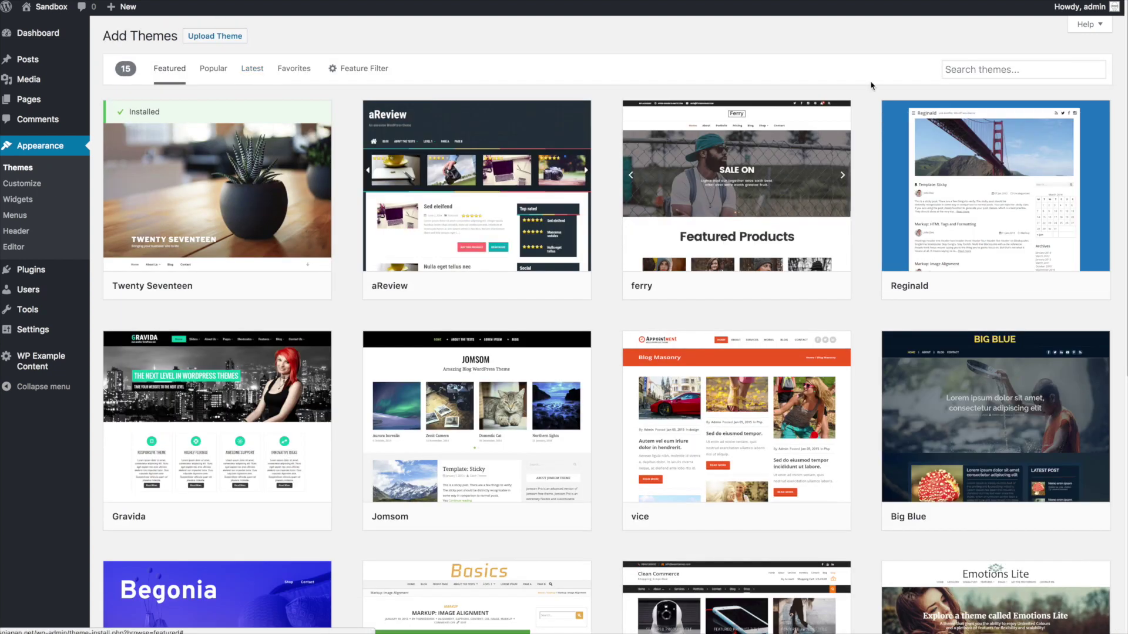
click(1005, 78)
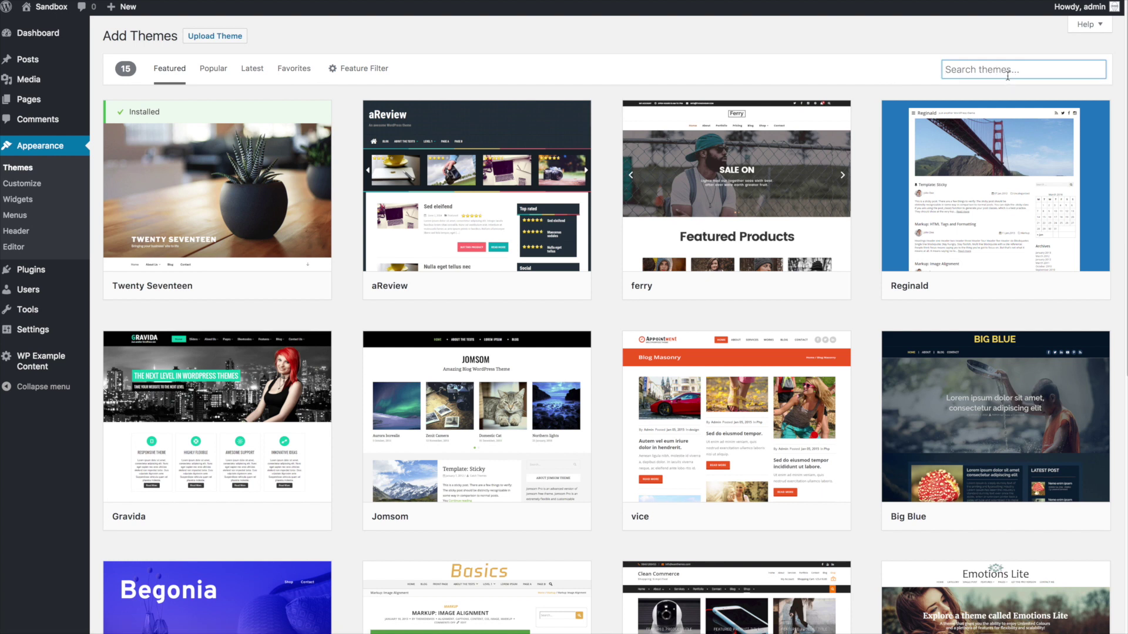
text(integer)
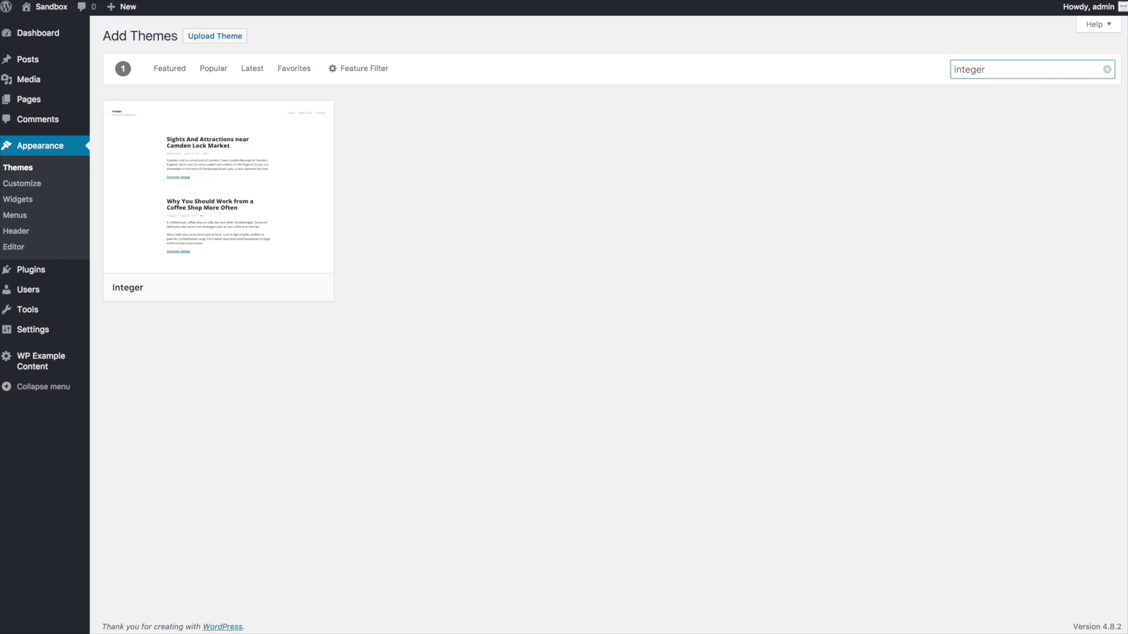
click(263, 287)
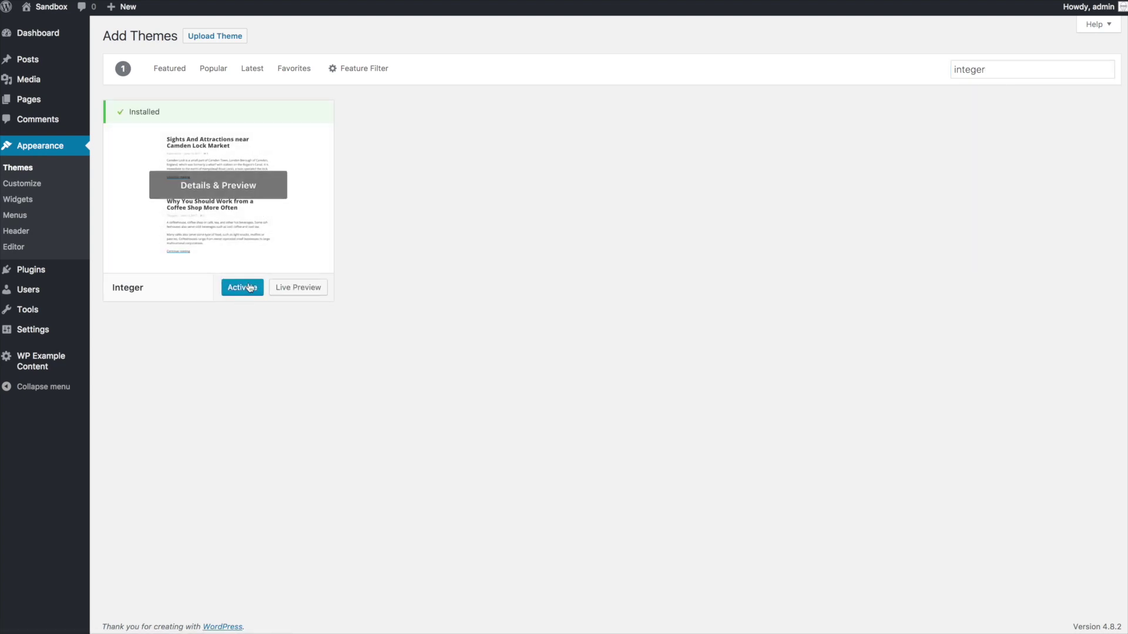
click(248, 289)
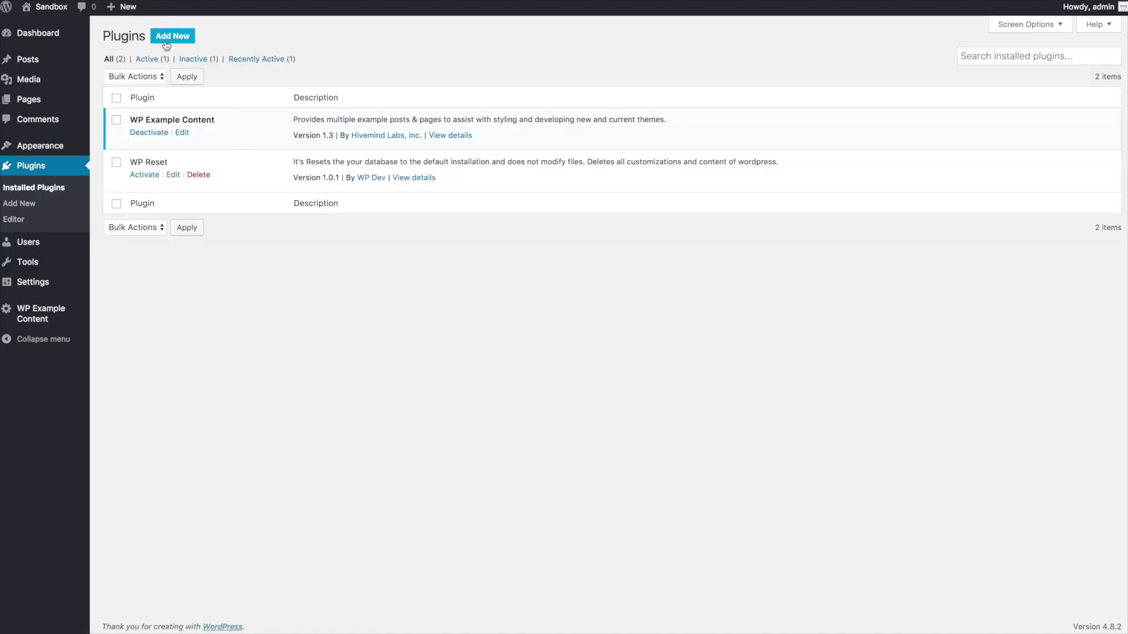
Search the plugin directory for 'gutenberg', install the Gutenberg plugin and activate it
click(172, 36)
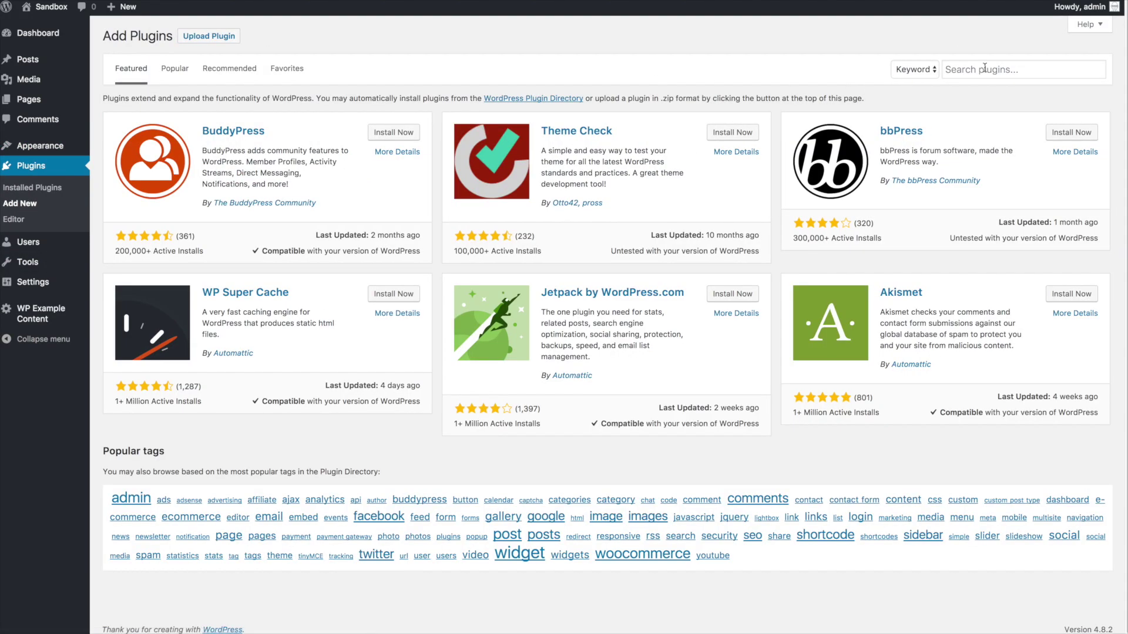
click(984, 68)
text(g)
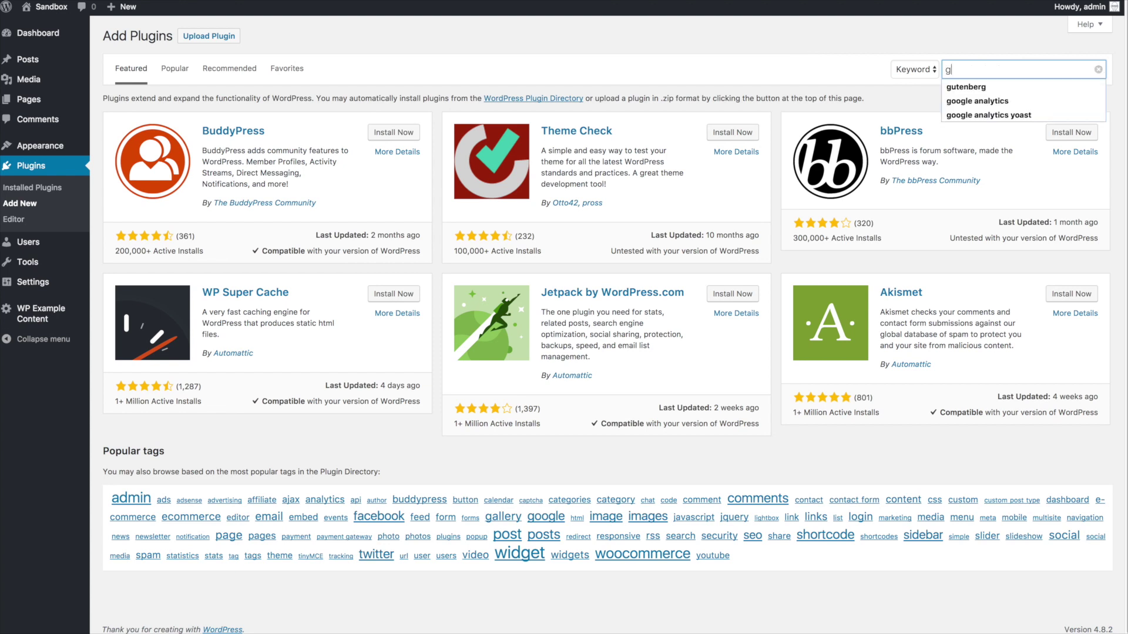
text(utenberg)
key(Return)
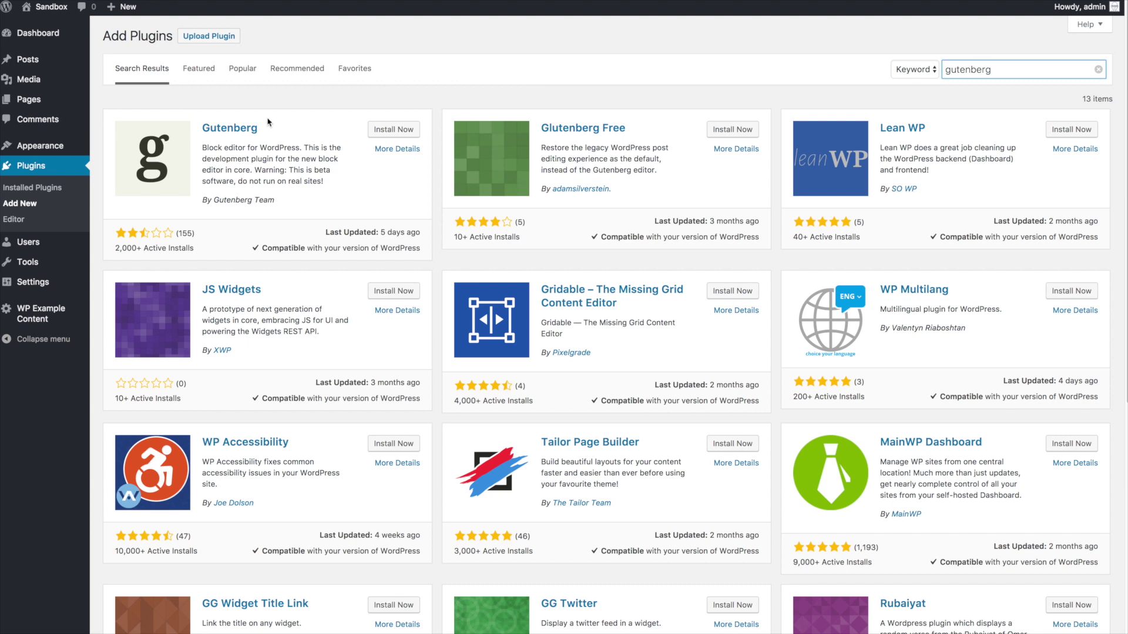
click(388, 136)
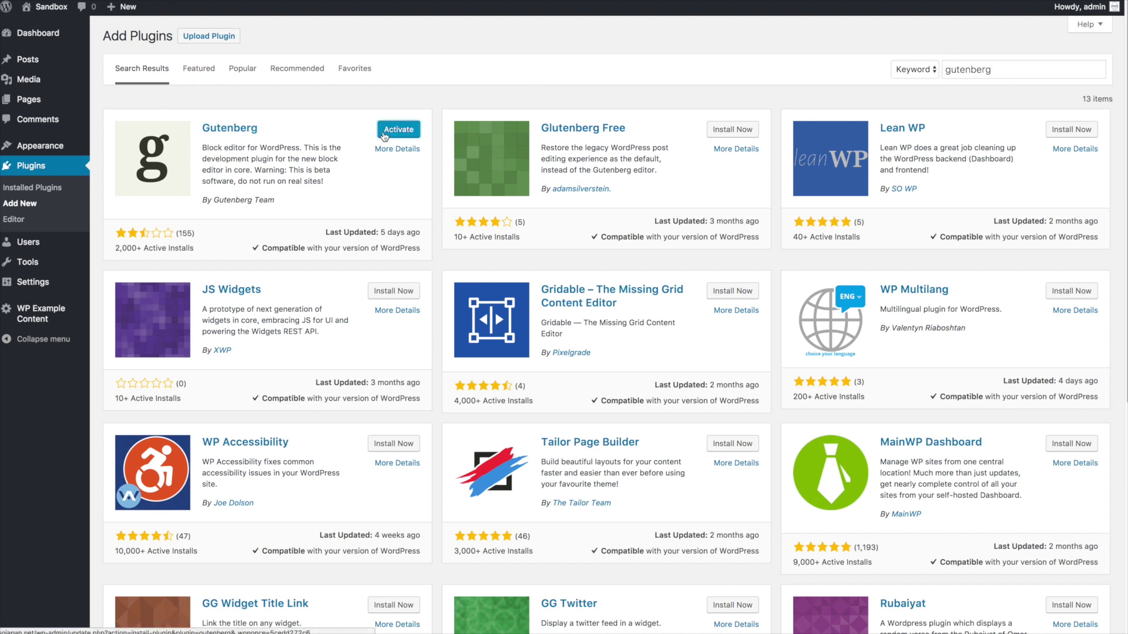
click(386, 132)
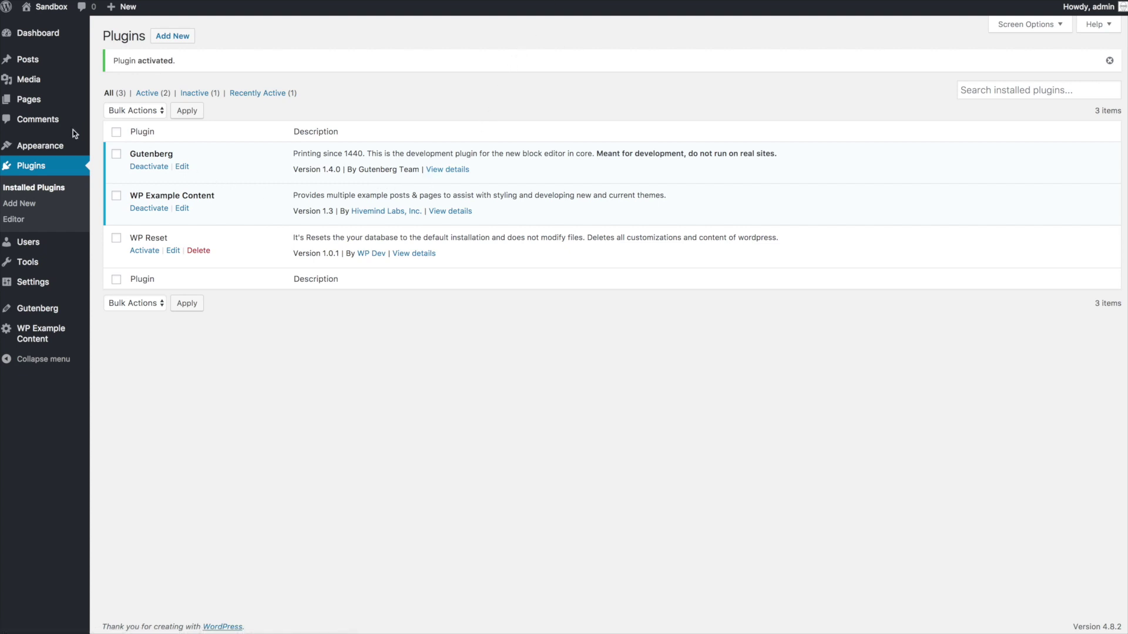
mouse_move(28, 79)
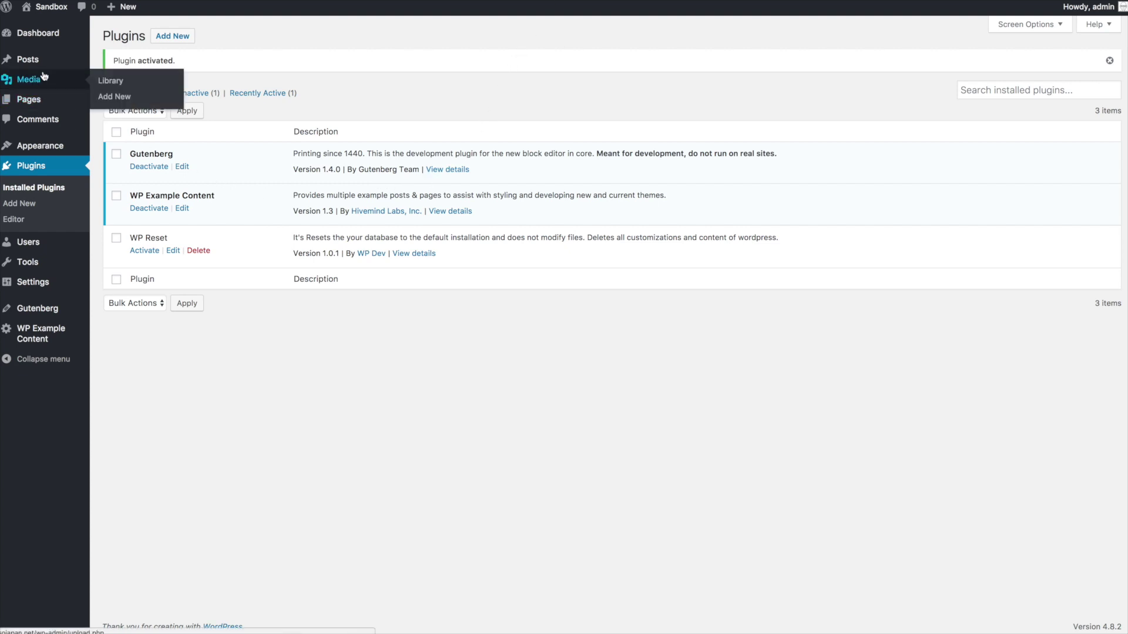
From All Posts, open Multiple Paragraph Post in the Gutenberg editor
click(37, 65)
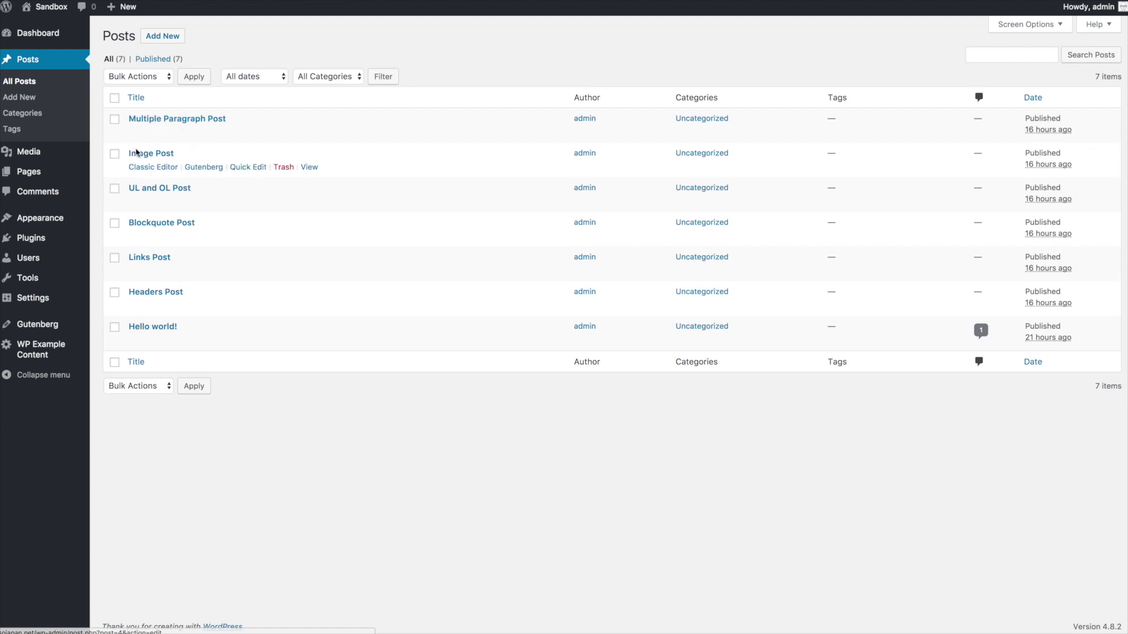
mouse_move(264, 125)
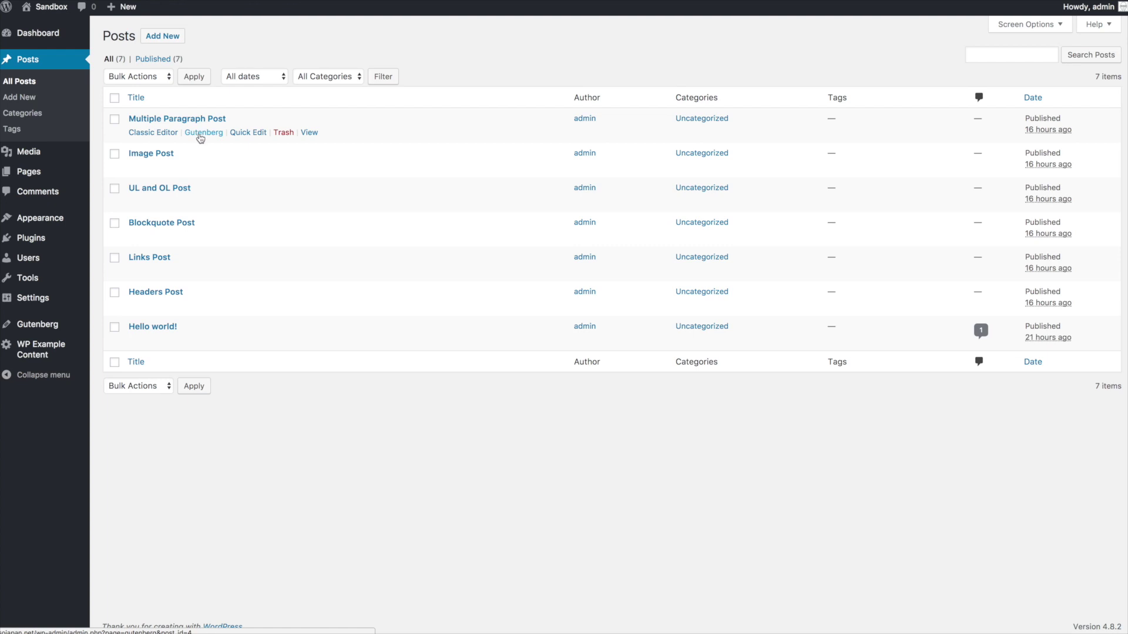
click(200, 138)
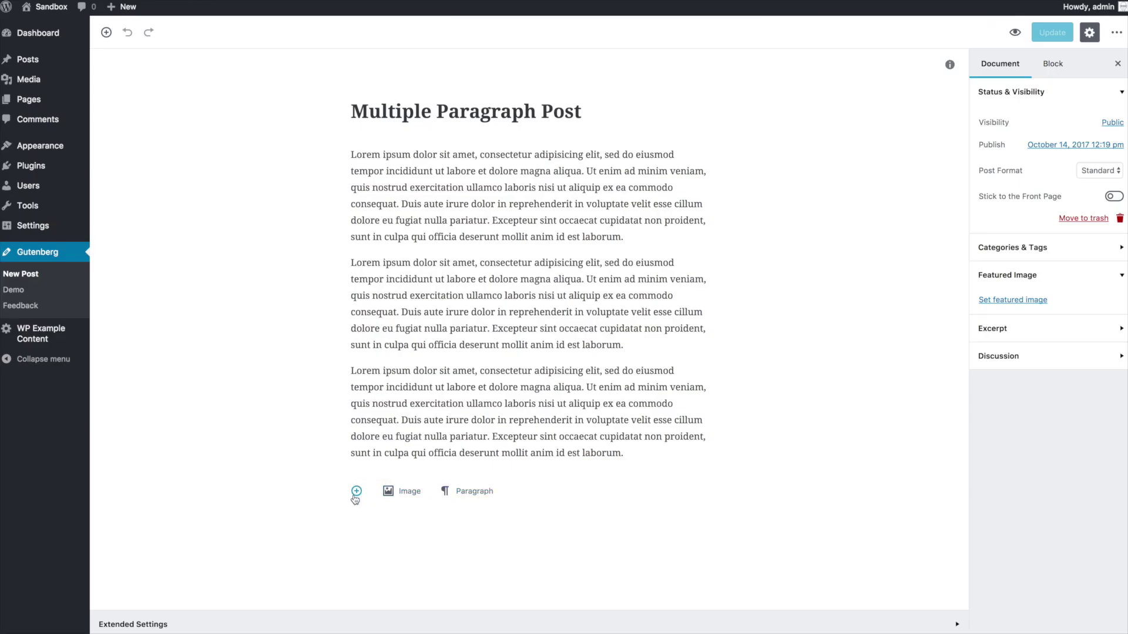
click(357, 491)
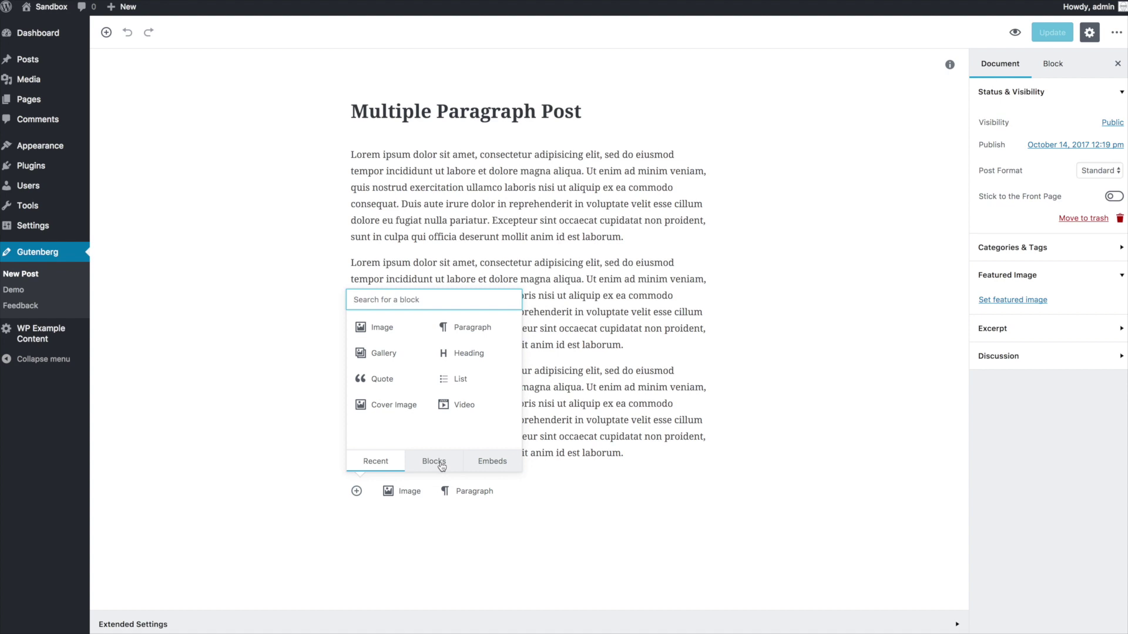
click(372, 518)
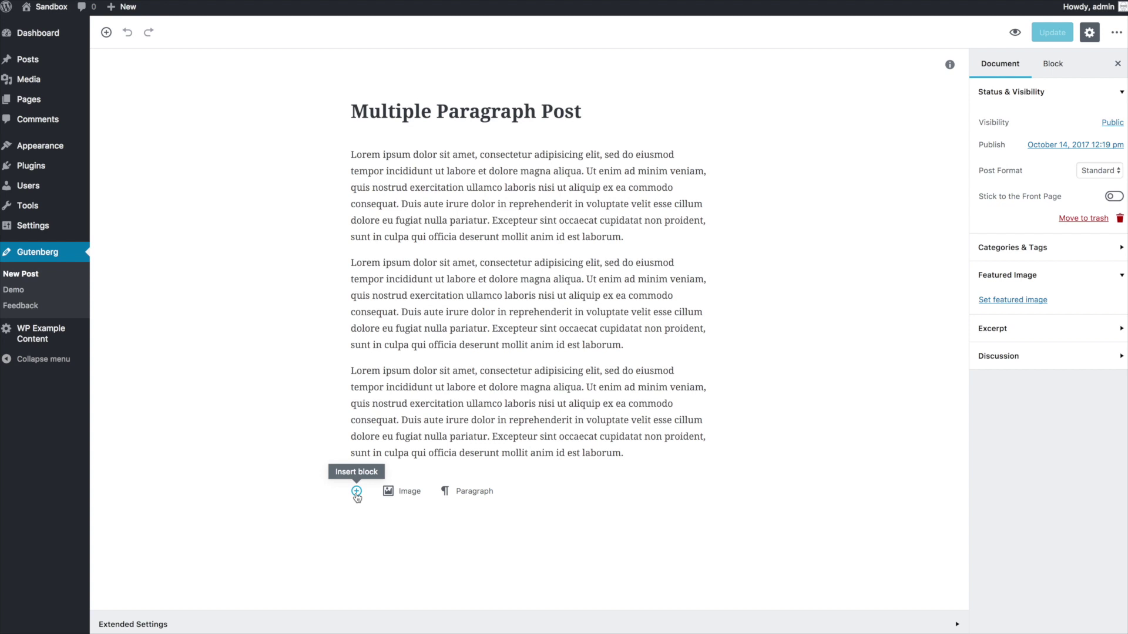
Insert the blurred railway-tunnel photo from the media library as an image block below the third paragraph
click(394, 491)
scroll(303, 355, down, 1)
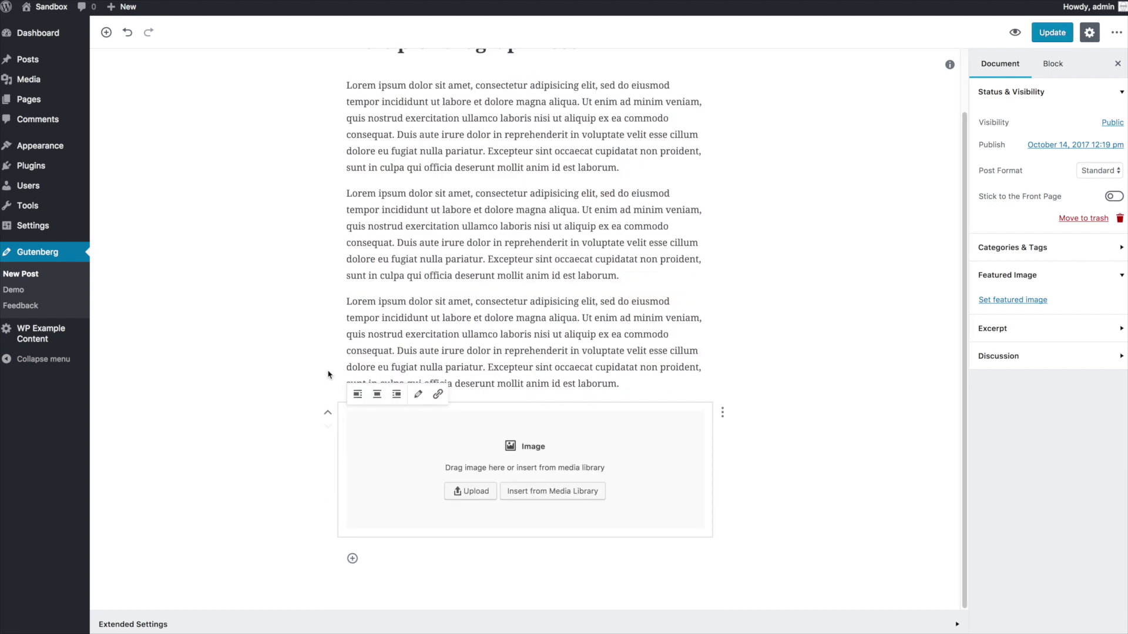
click(545, 499)
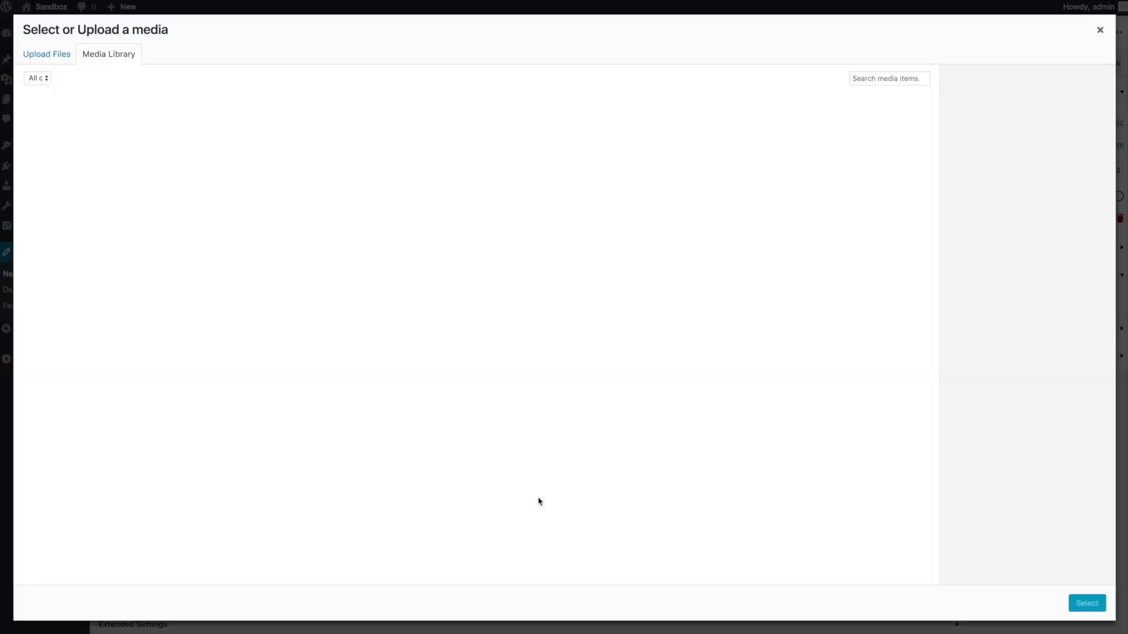
click(178, 141)
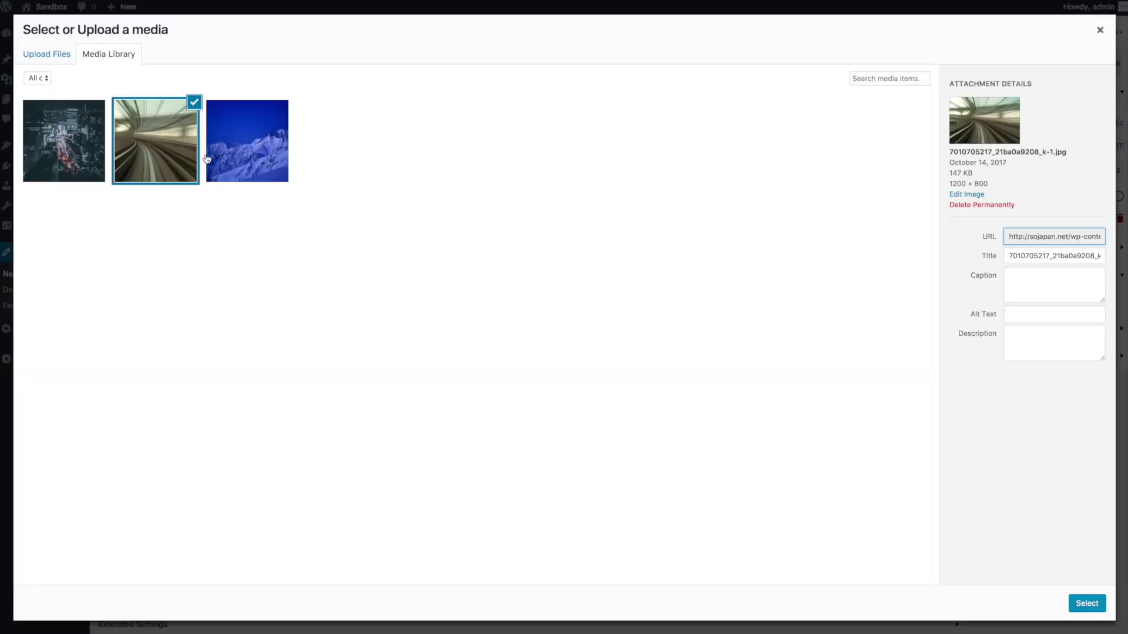
click(1087, 604)
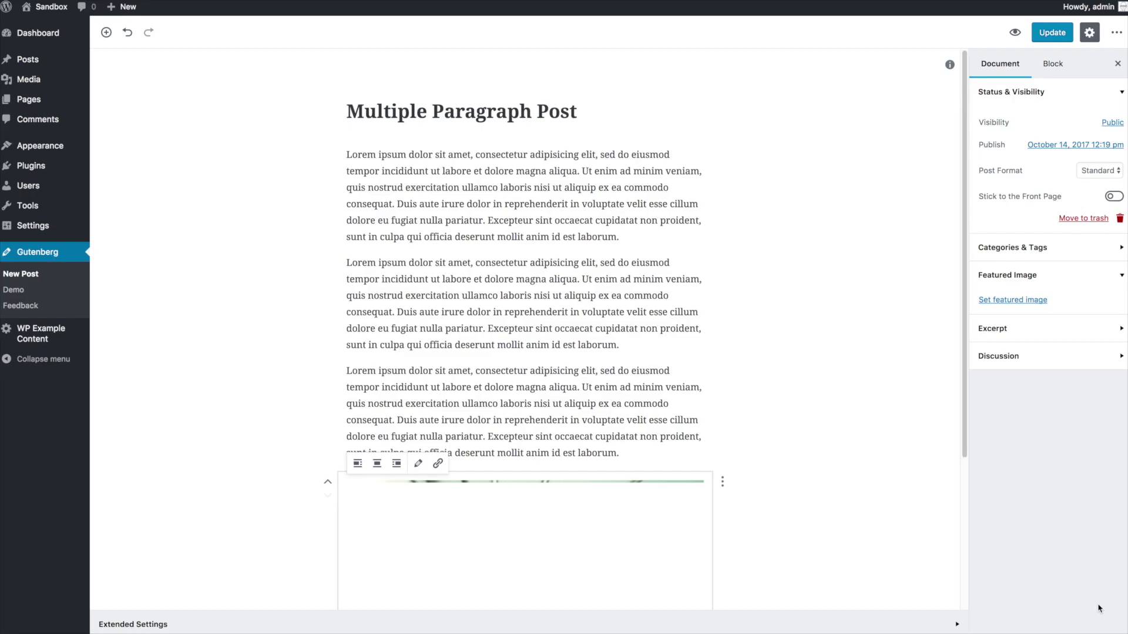
scroll(768, 529, down, 2)
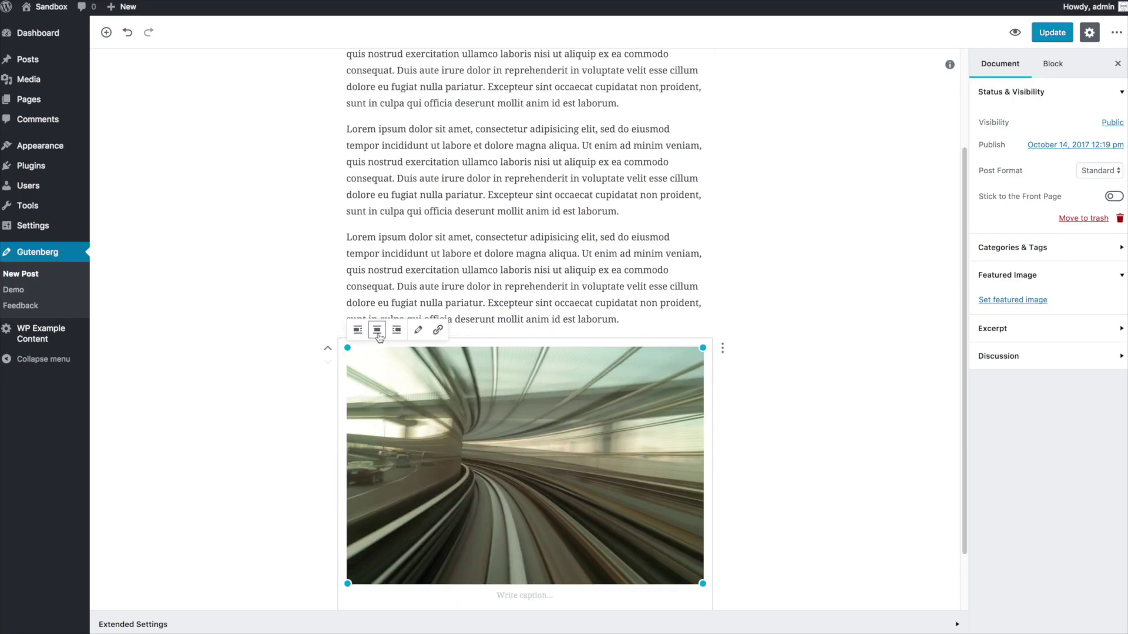
scroll(524, 307, down, 1)
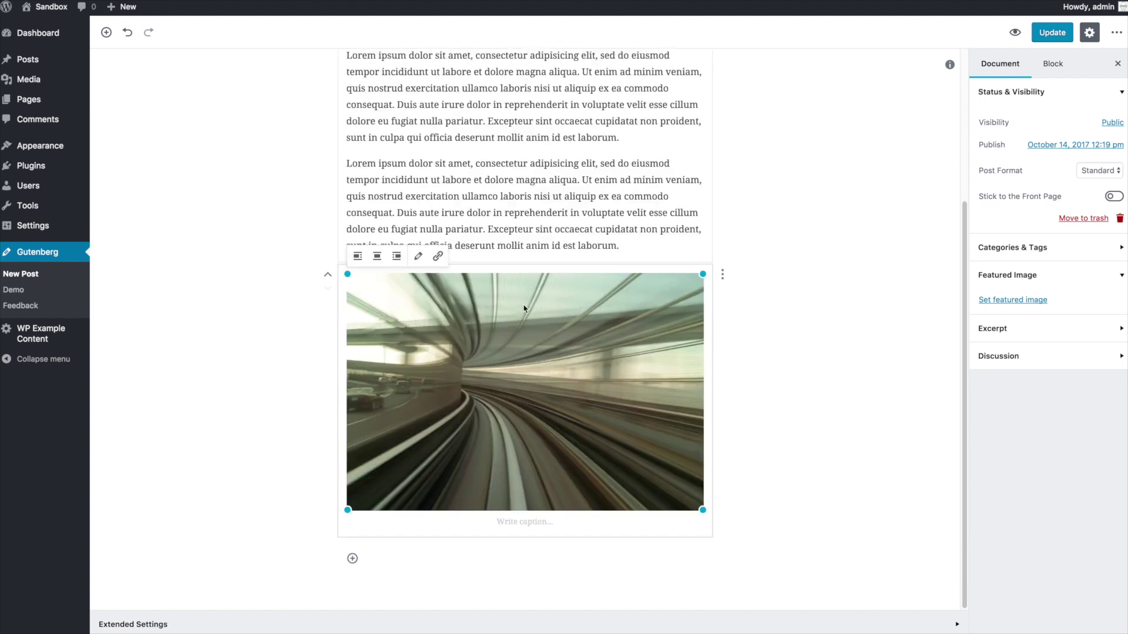
click(514, 524)
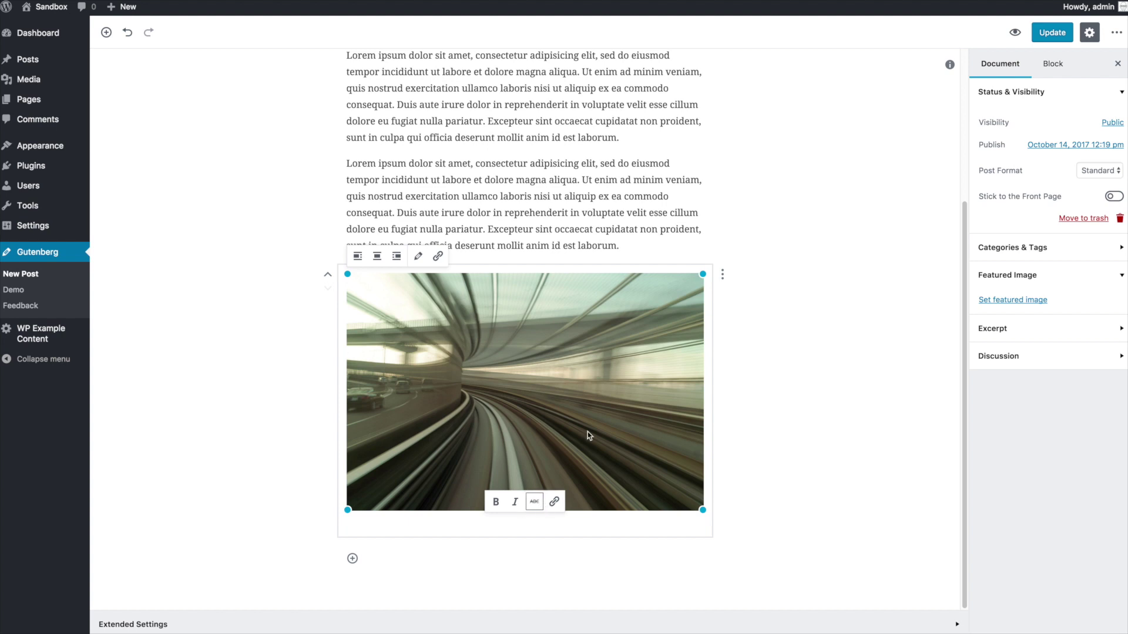
scroll(444, 224, up, 5)
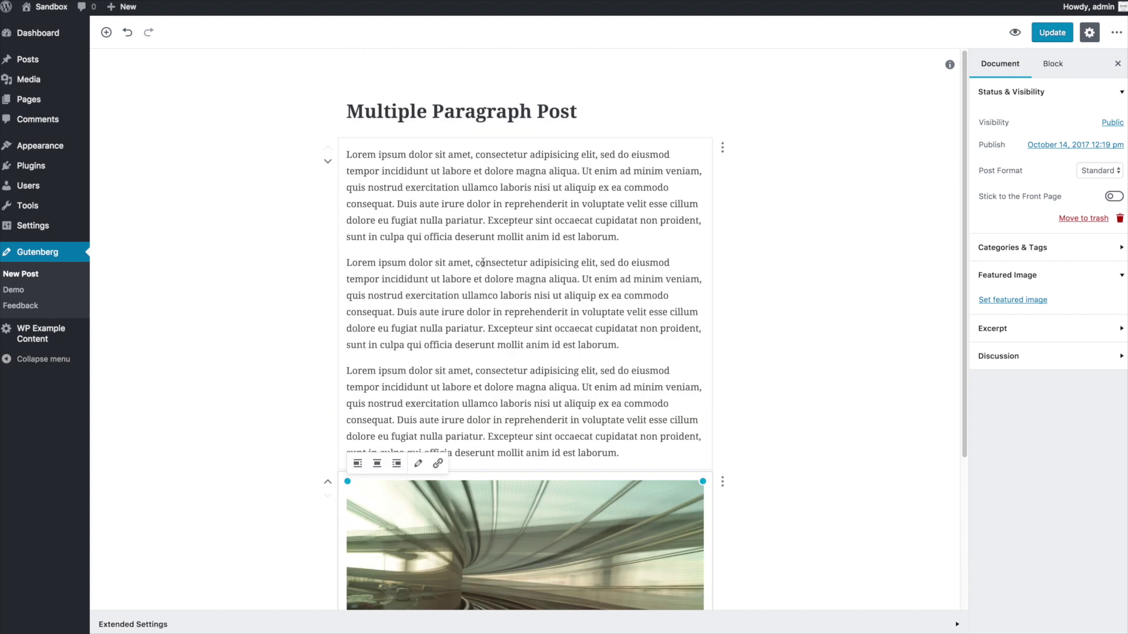
scroll(483, 263, down, 5)
Add an empty paragraph block below the image for the demo sentence
click(353, 559)
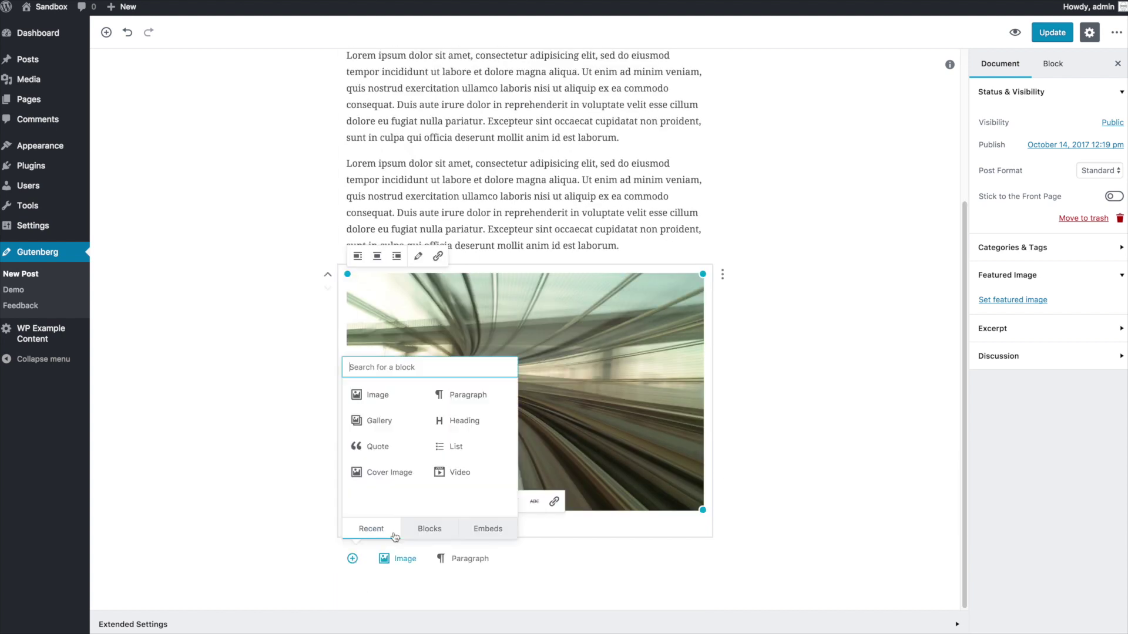
click(462, 557)
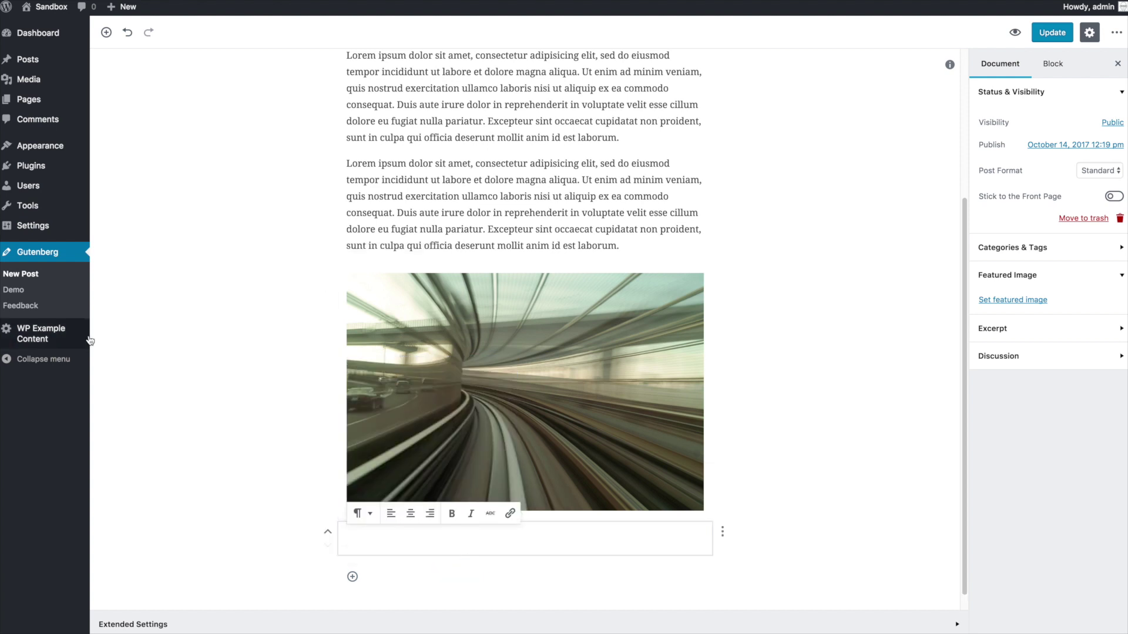
text(This is some generic text just for the purpose of this demo.)
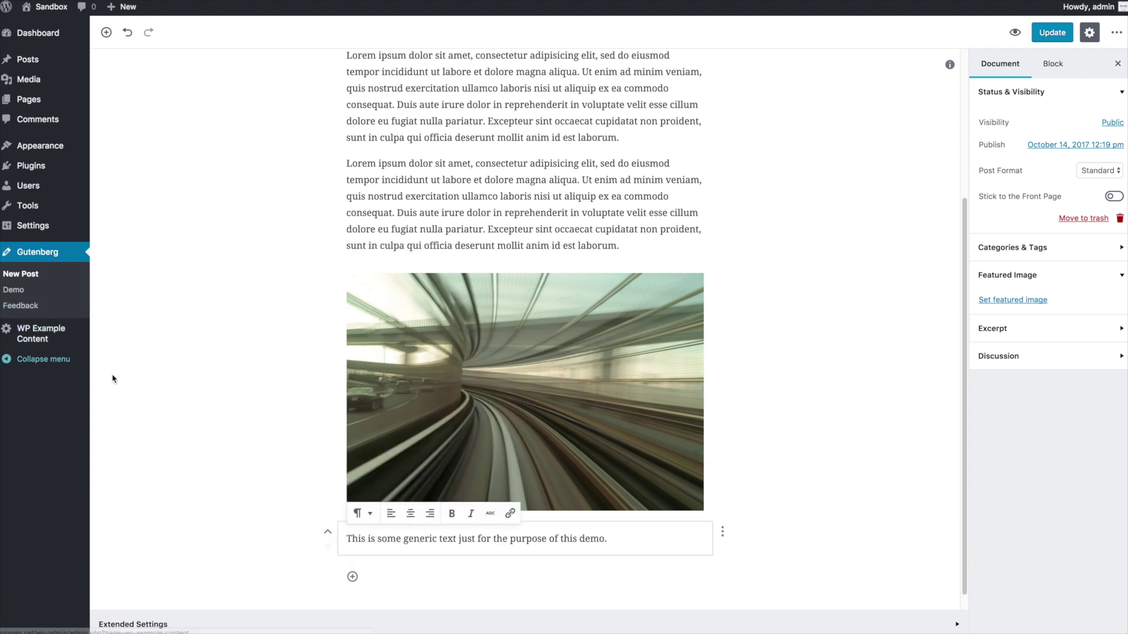
Select the whole third paragraph, try italic and bold on it, then remove them leaving plain text
click(540, 232)
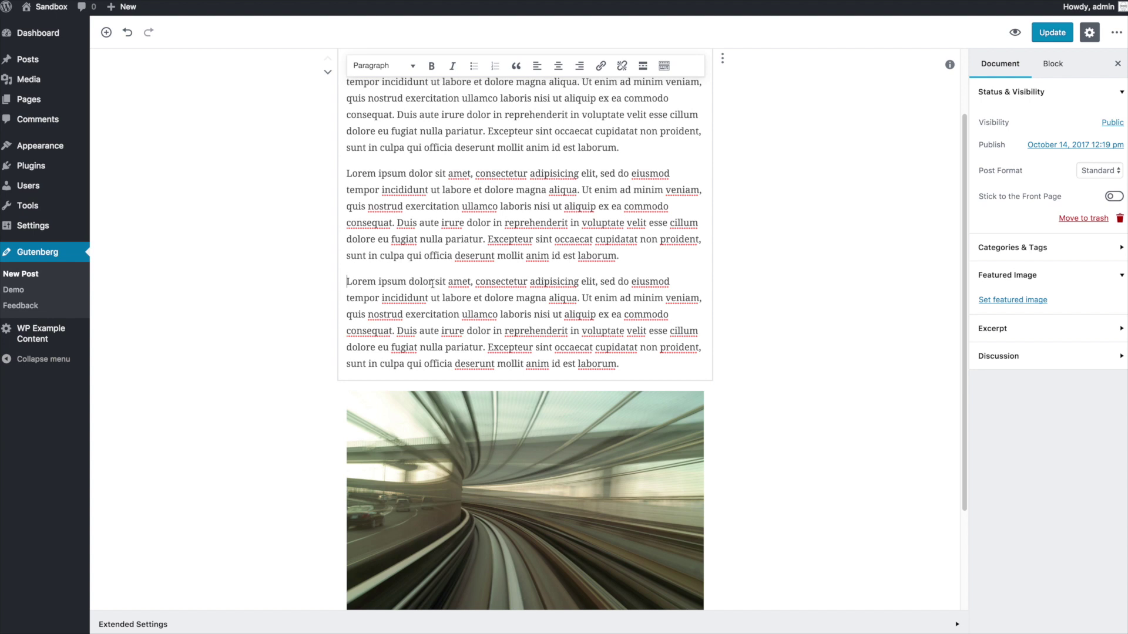
drag(429, 282, 539, 330)
click(516, 314)
triple_click(499, 297)
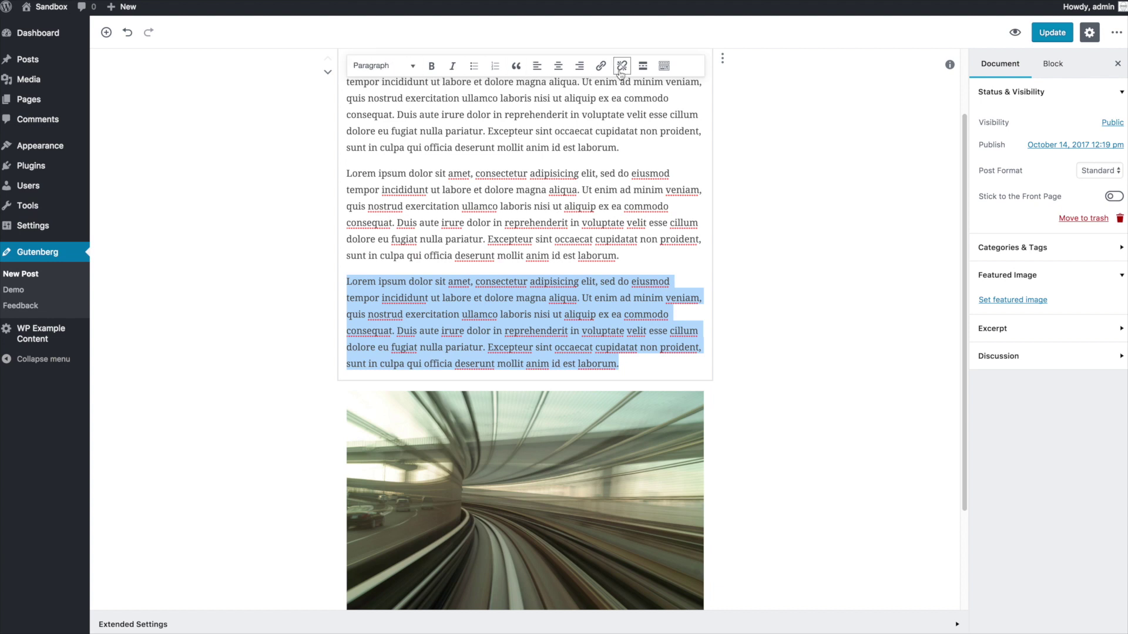
click(452, 66)
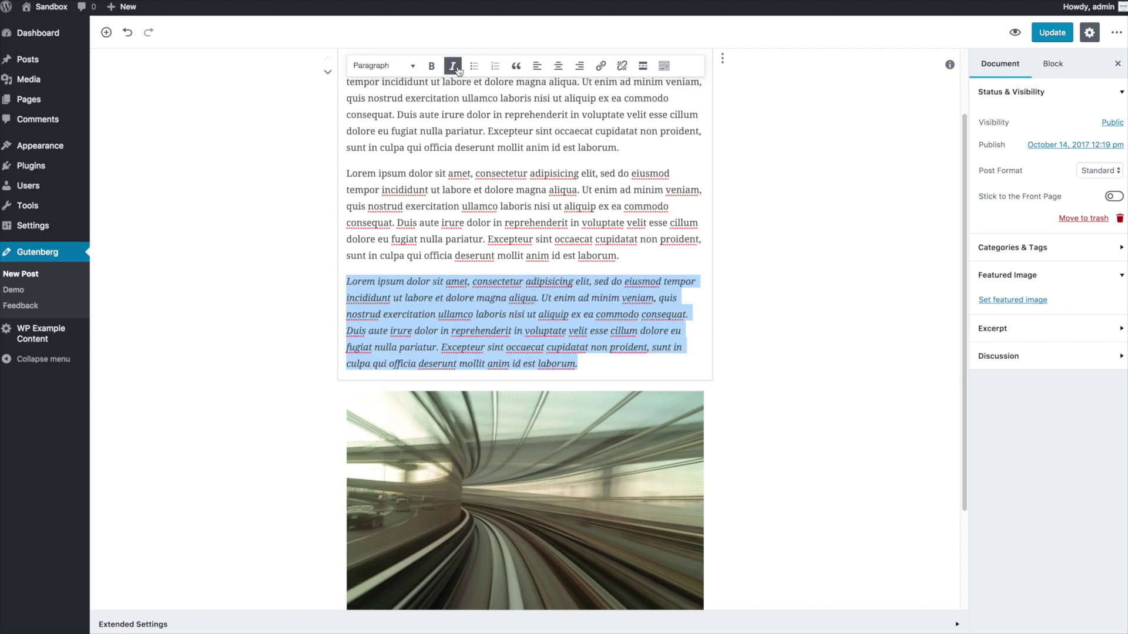
click(431, 66)
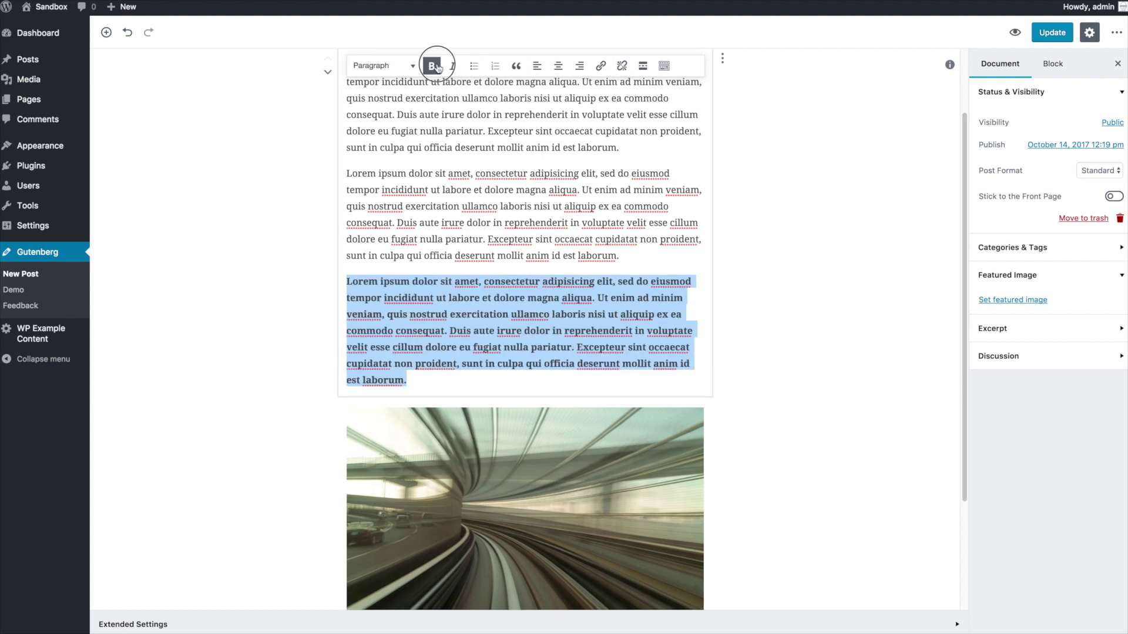
click(432, 65)
click(418, 70)
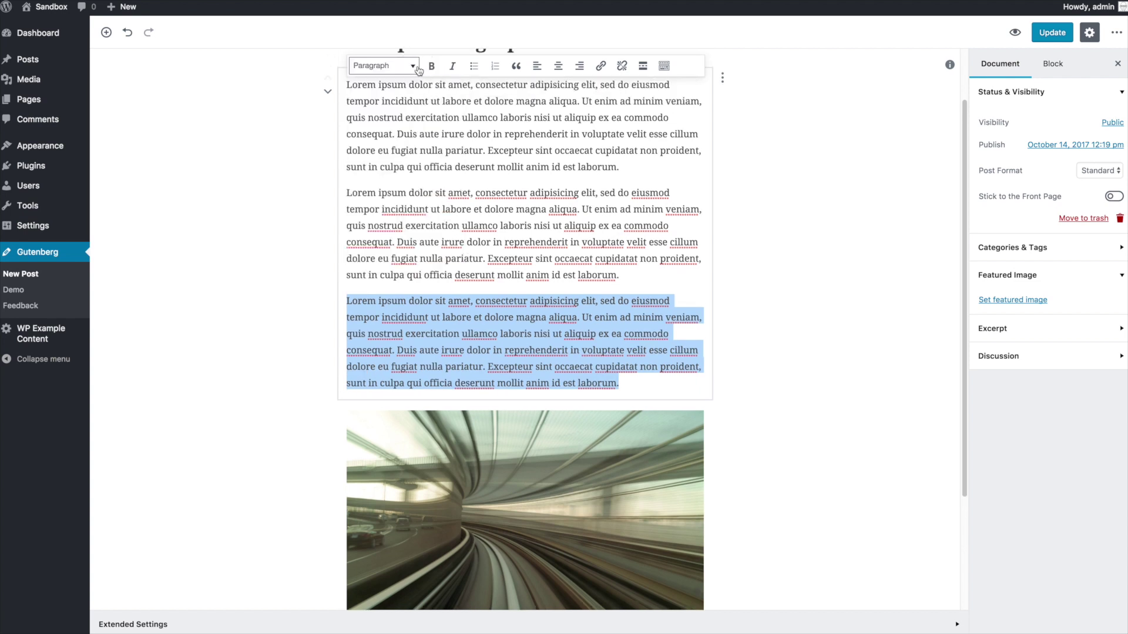
click(808, 232)
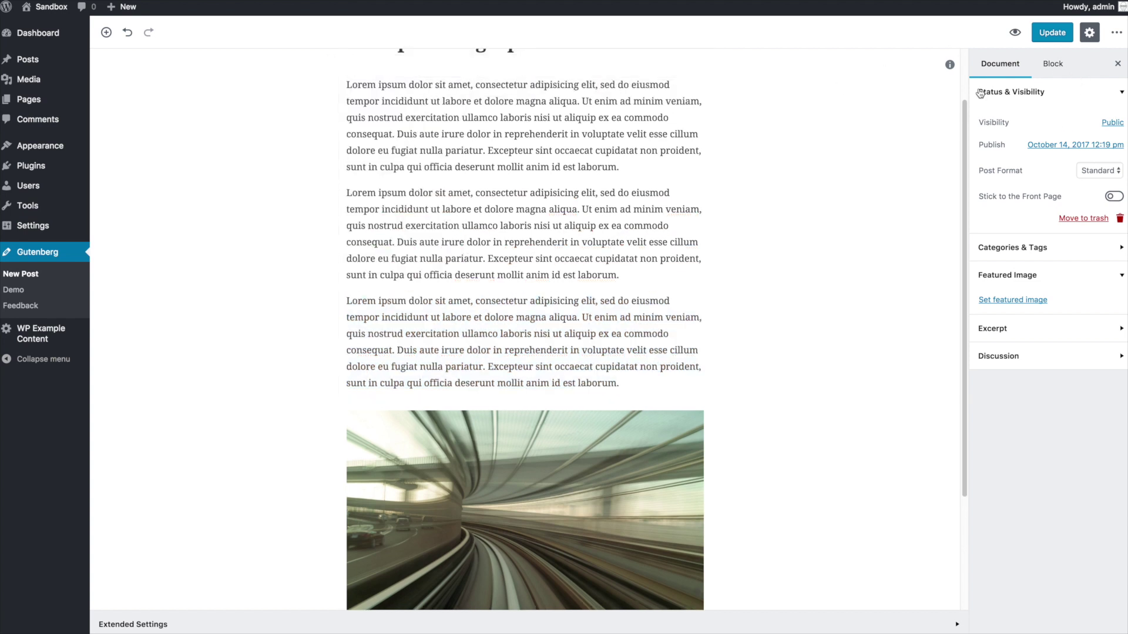
scroll(887, 261, up, 2)
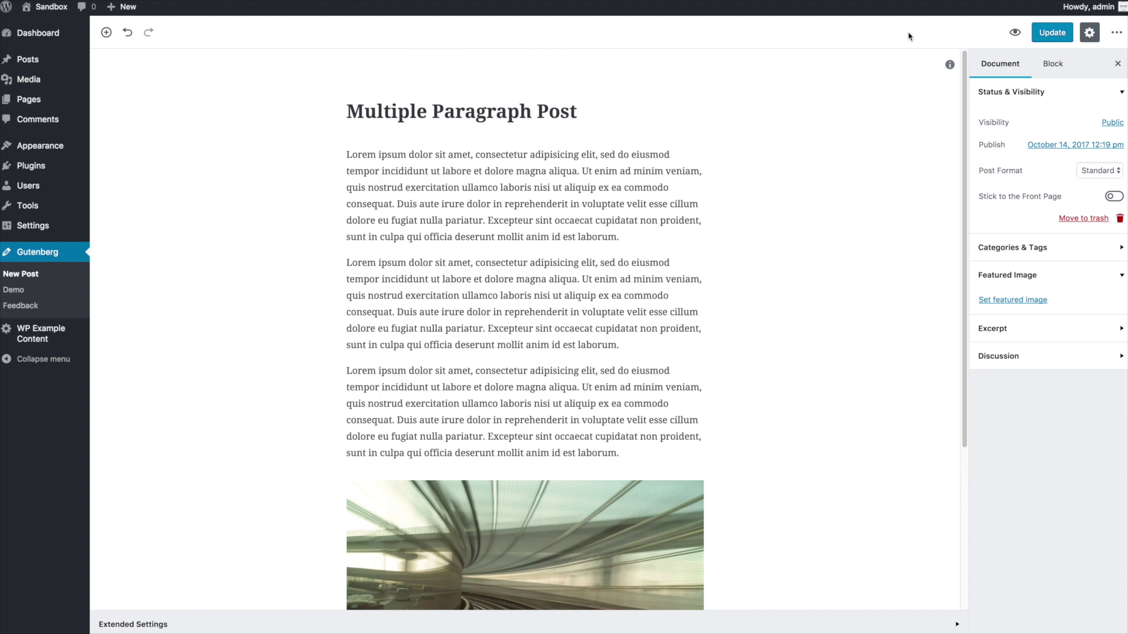
Hide the settings sidebar and save the updated post with Update
click(1087, 34)
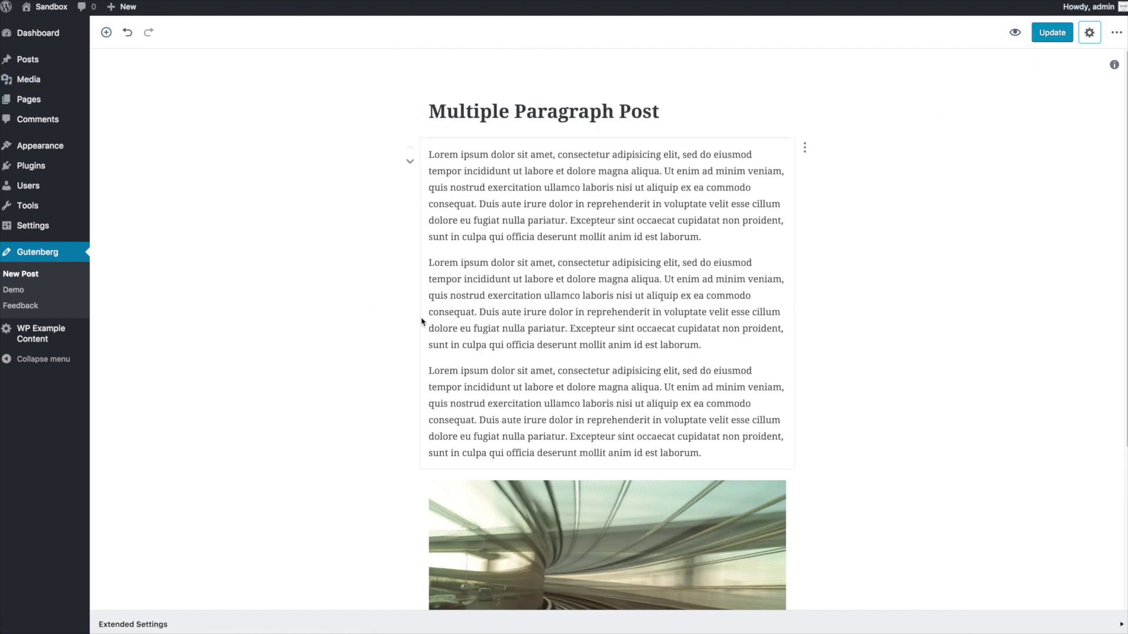
scroll(622, 390, down, 5)
scroll(618, 385, up, 5)
scroll(608, 336, down, 5)
scroll(614, 496, up, 5)
click(1052, 35)
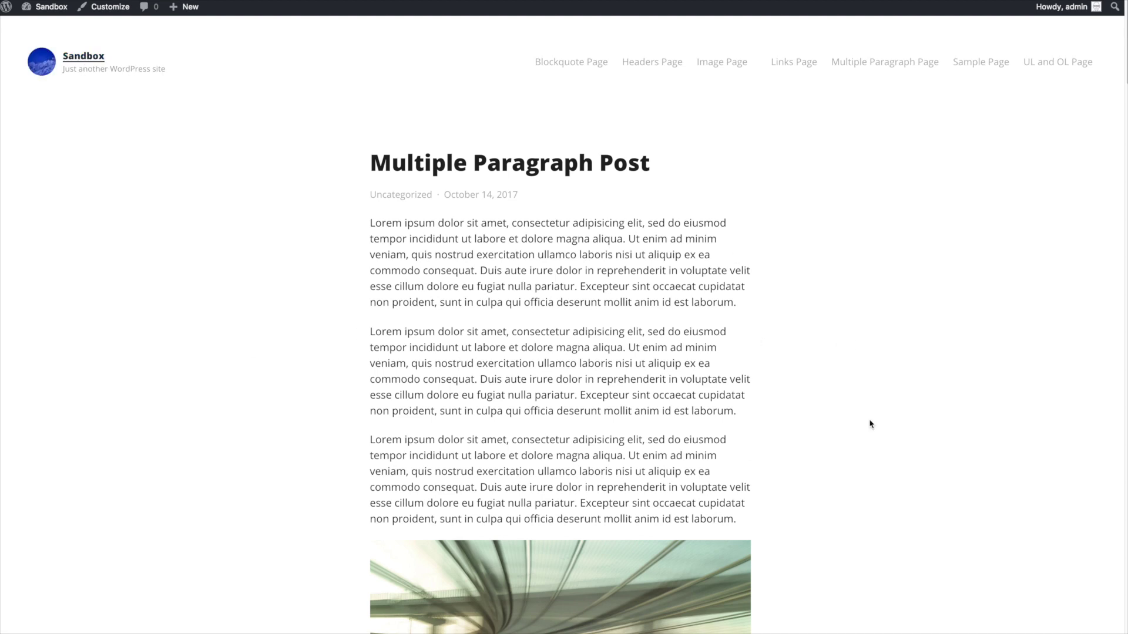
scroll(583, 268, down, 4)
scroll(584, 264, down, 6)
scroll(587, 260, up, 1)
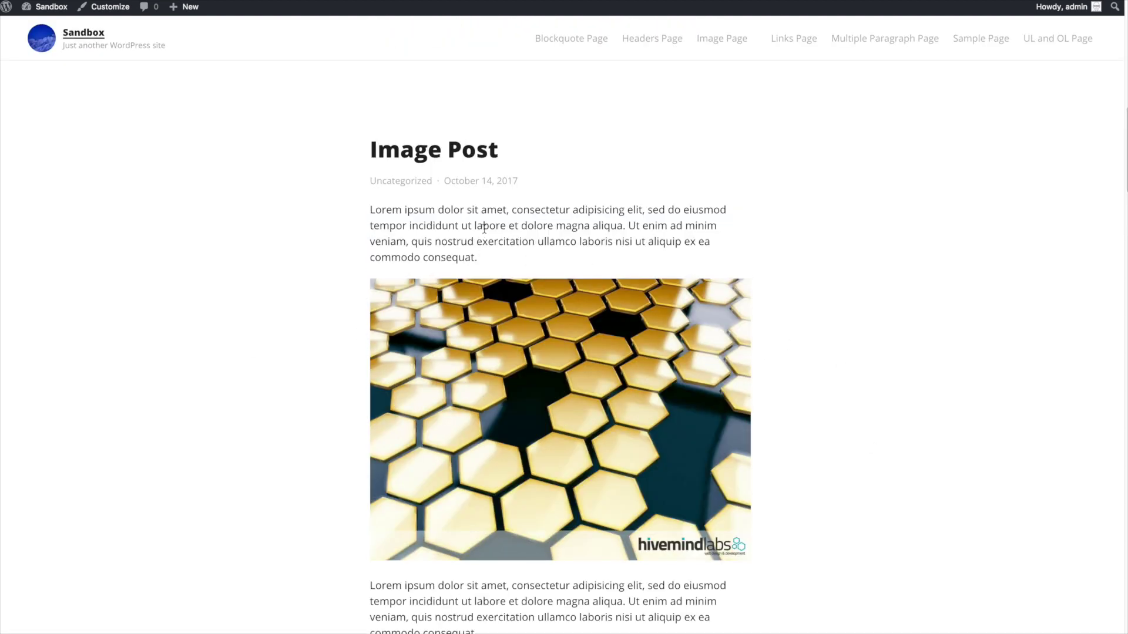
scroll(482, 247, up, 10)
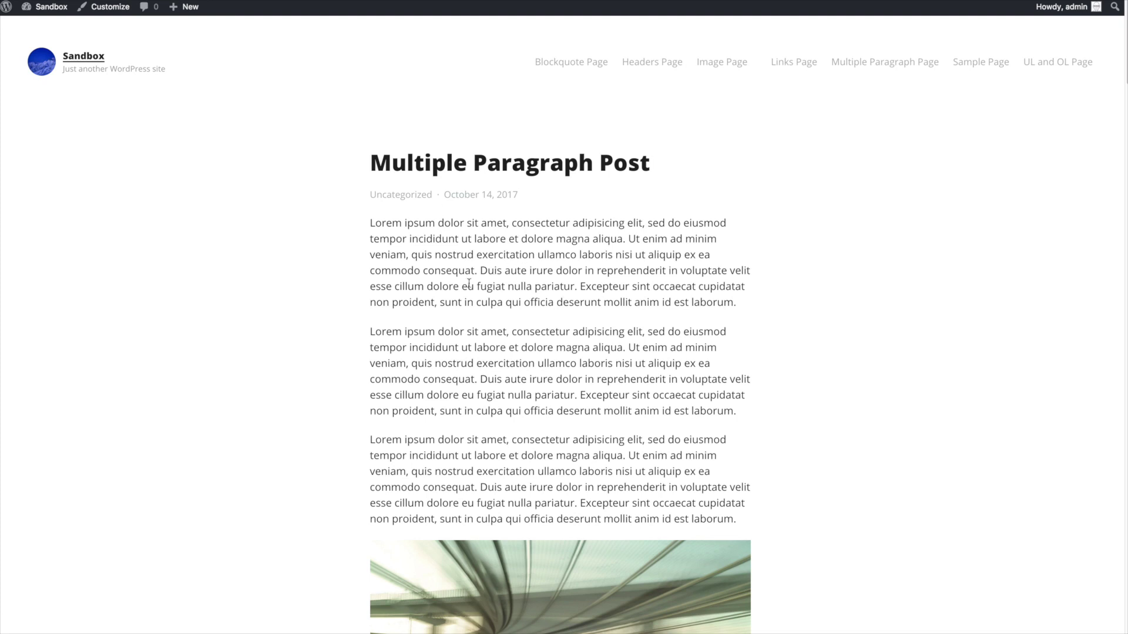